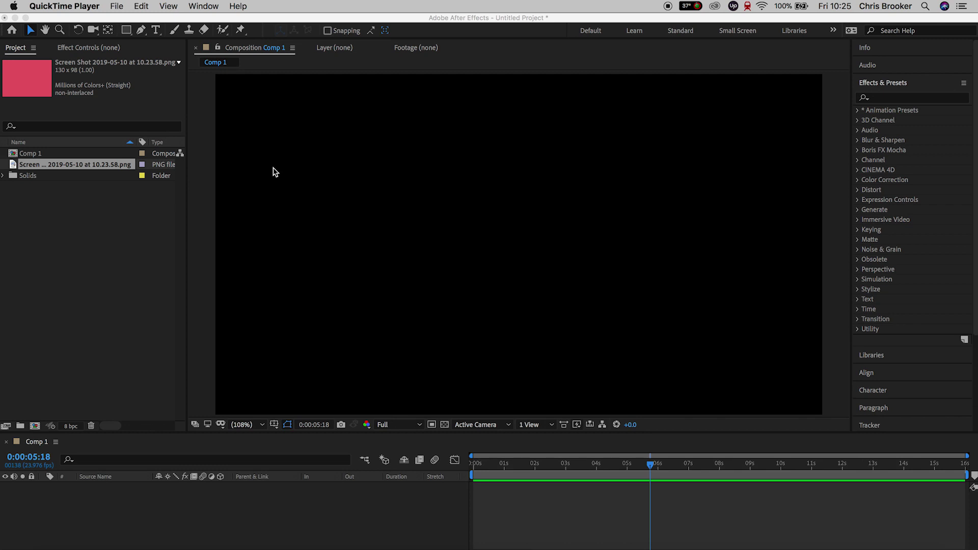
# Bring After Effects forward and start a new solid layer from the Layer menu
pyautogui.click(278, 173)
pyautogui.click(208, 7)
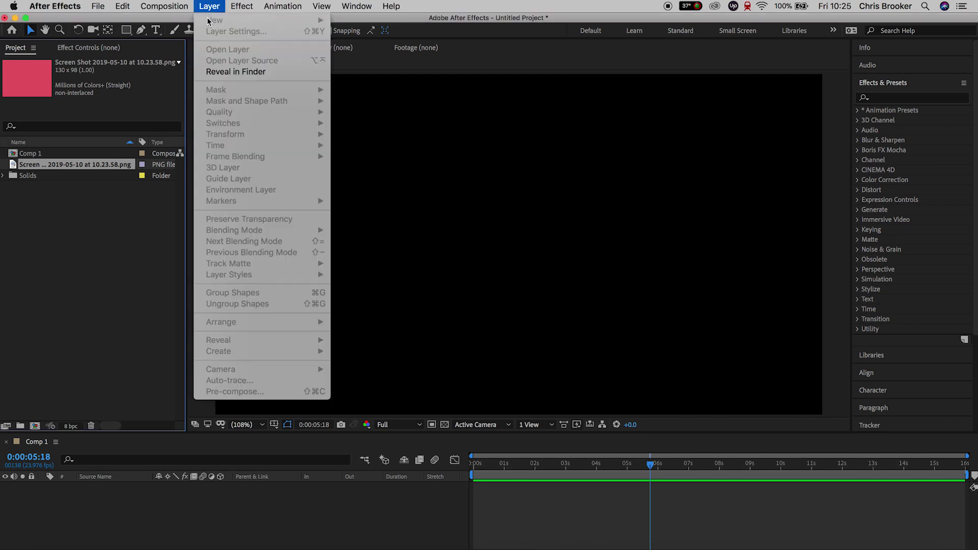
pyautogui.click(379, 301)
pyautogui.click(244, 476)
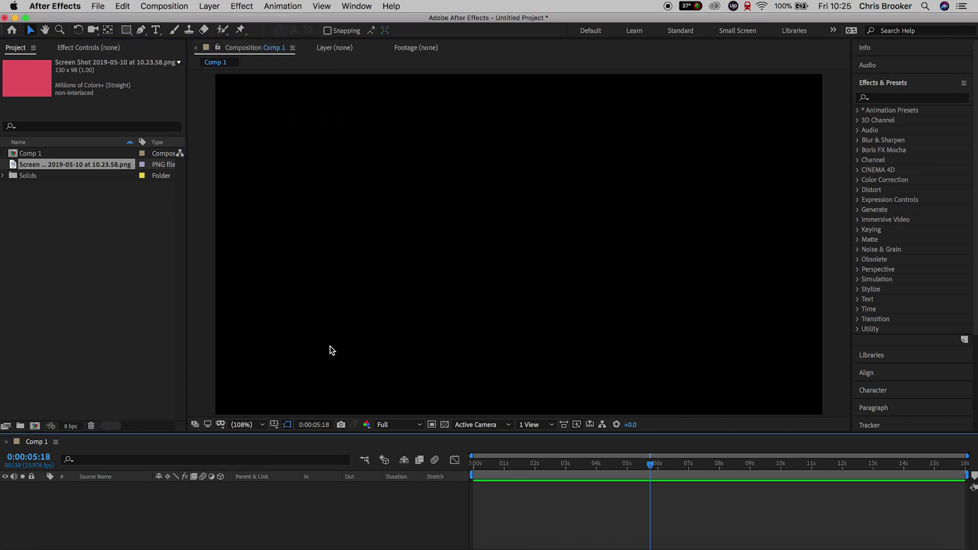
pyautogui.click(208, 4)
pyautogui.moveTo(220, 19)
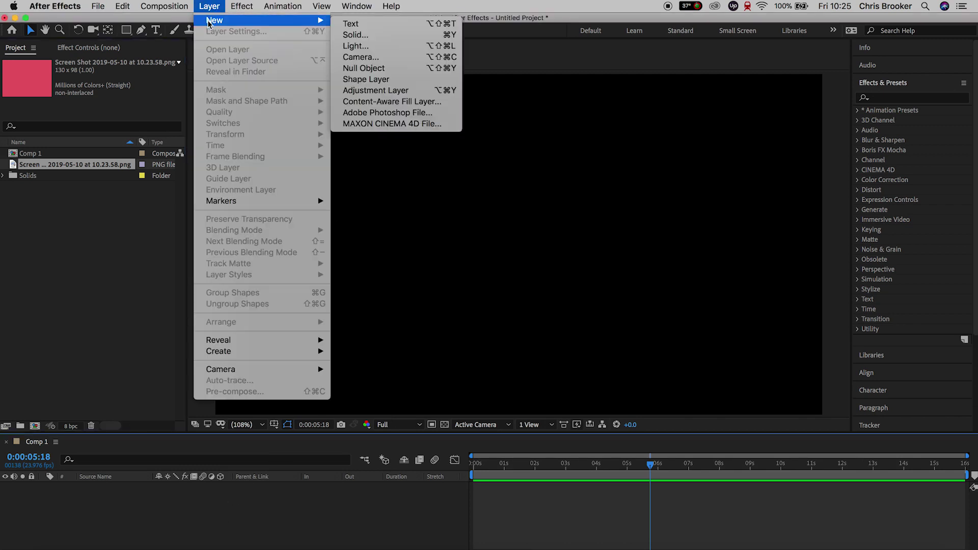
pyautogui.click(379, 35)
# Sample the reference screenshot's pink and create the full-frame 1920×1080 solid
pyautogui.moveTo(203, 34); pyautogui.dragTo(288, 61)
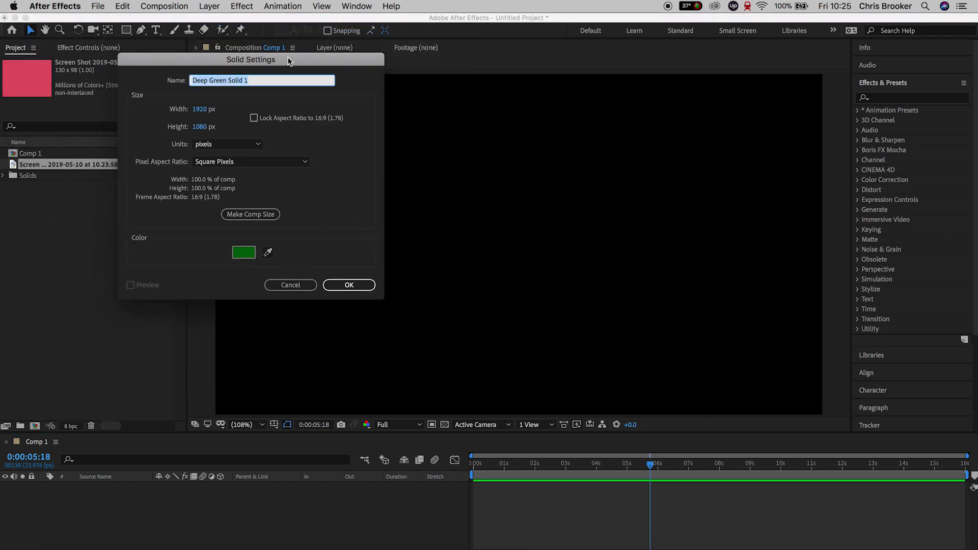
pyautogui.click(268, 252)
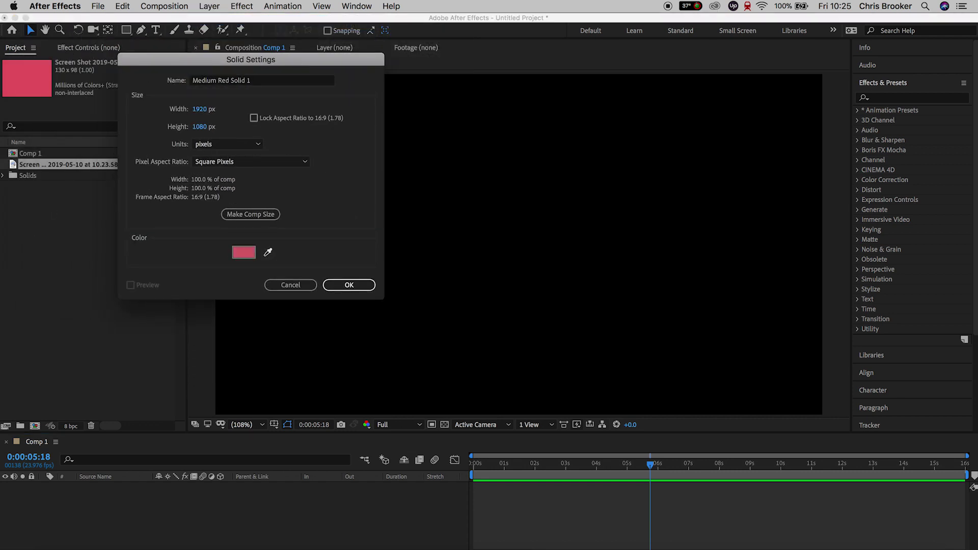
pyautogui.click(36, 84)
pyautogui.click(342, 278)
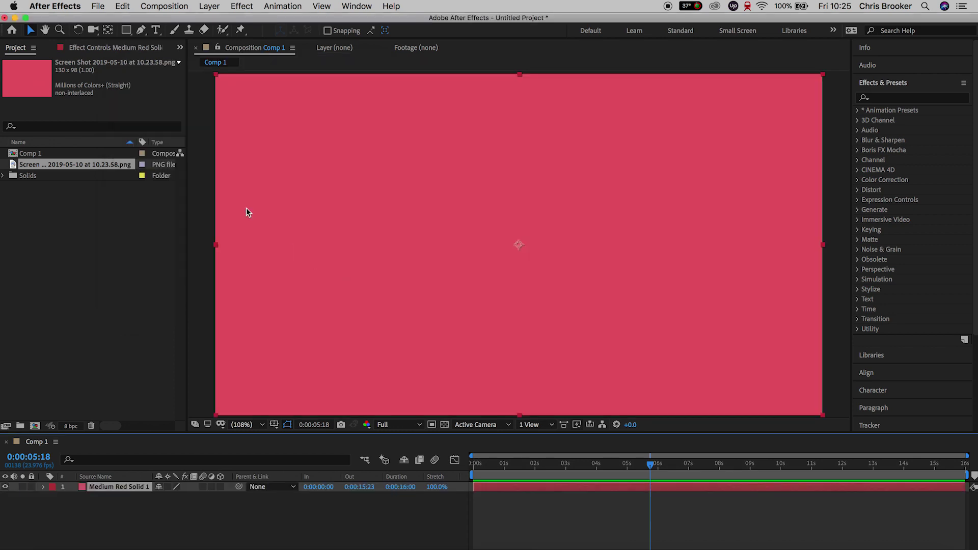
pyautogui.moveTo(126, 30); pyautogui.dragTo(138, 50)
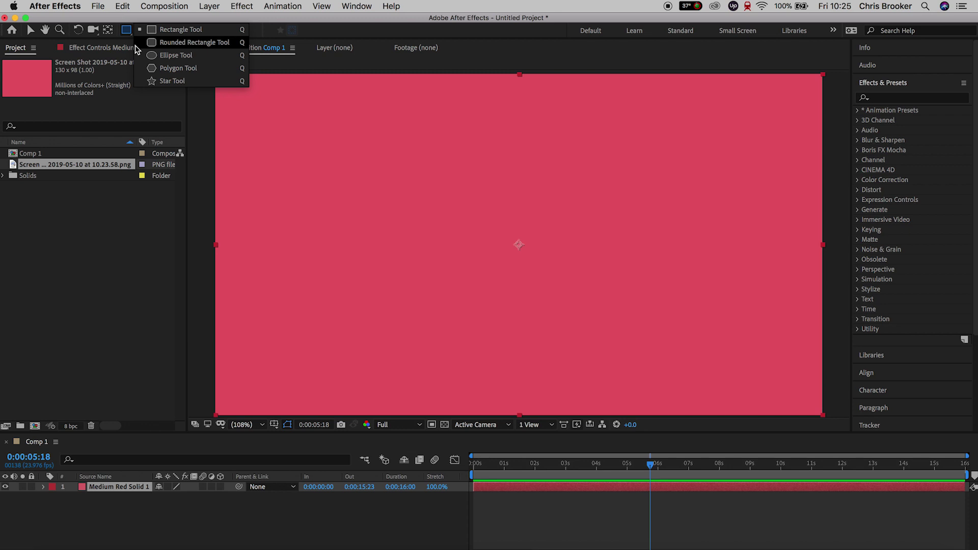
# With the Rounded Rectangle tool and proportional grid on, mask the solid to a centred rectangle
pyautogui.moveTo(137, 50); pyautogui.dragTo(181, 48)
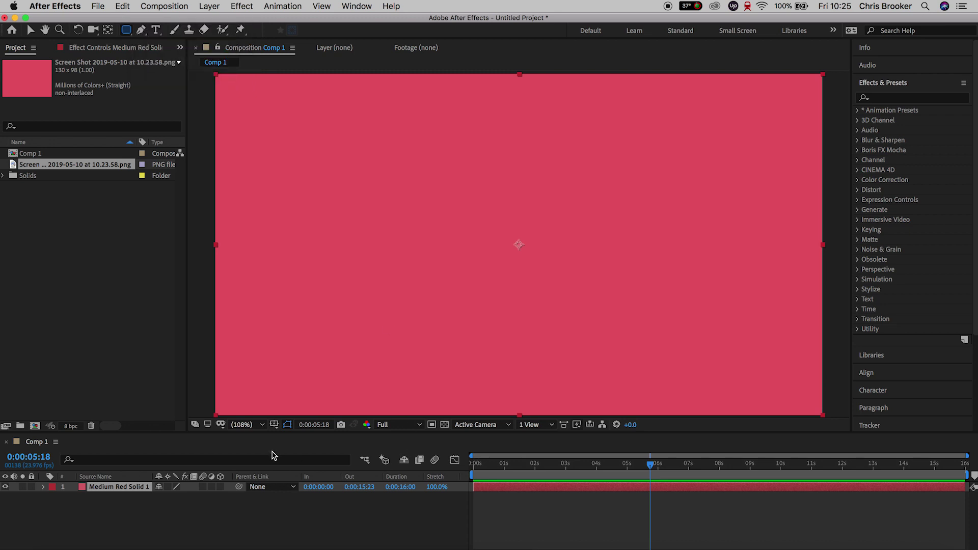
pyautogui.click(273, 424)
pyautogui.click(326, 446)
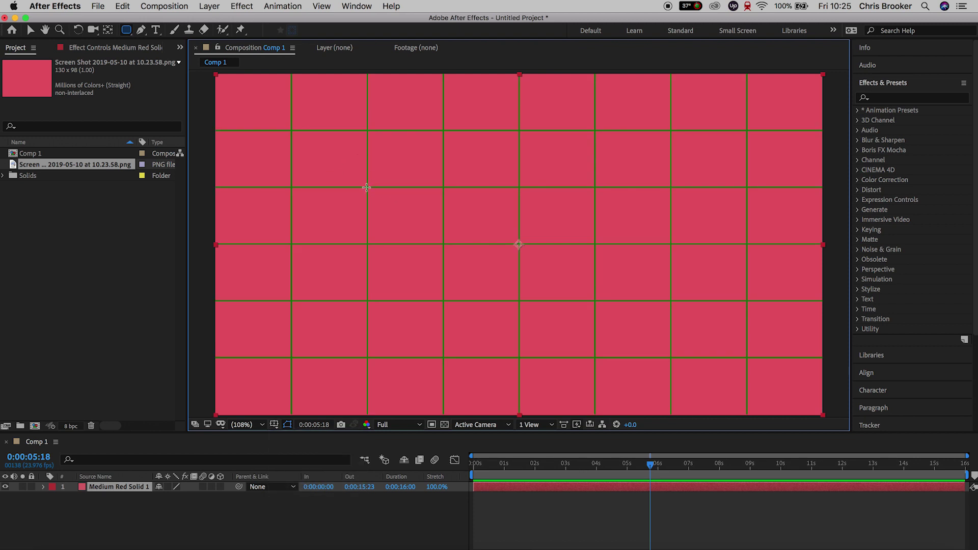
pyautogui.moveTo(367, 187); pyautogui.dragTo(670, 301)
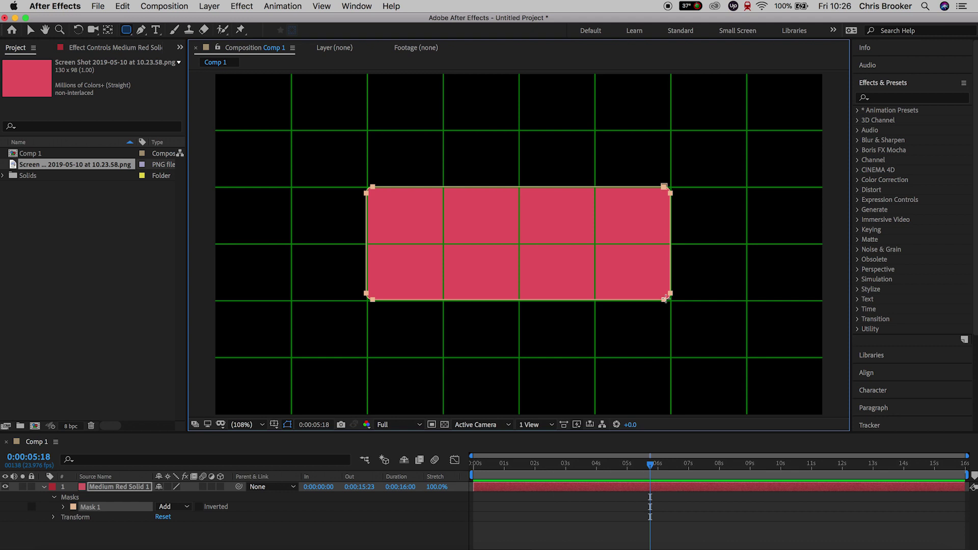
# Create a second pink solid, Medium Red Solid 2, and hide it
pyautogui.click(142, 33)
pyautogui.click(209, 5)
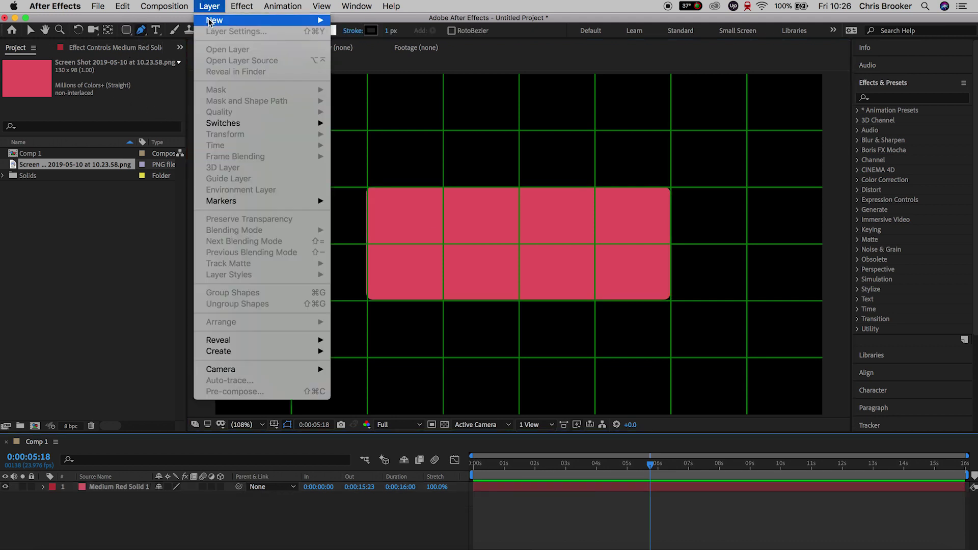
pyautogui.moveTo(224, 20)
pyautogui.click(352, 34)
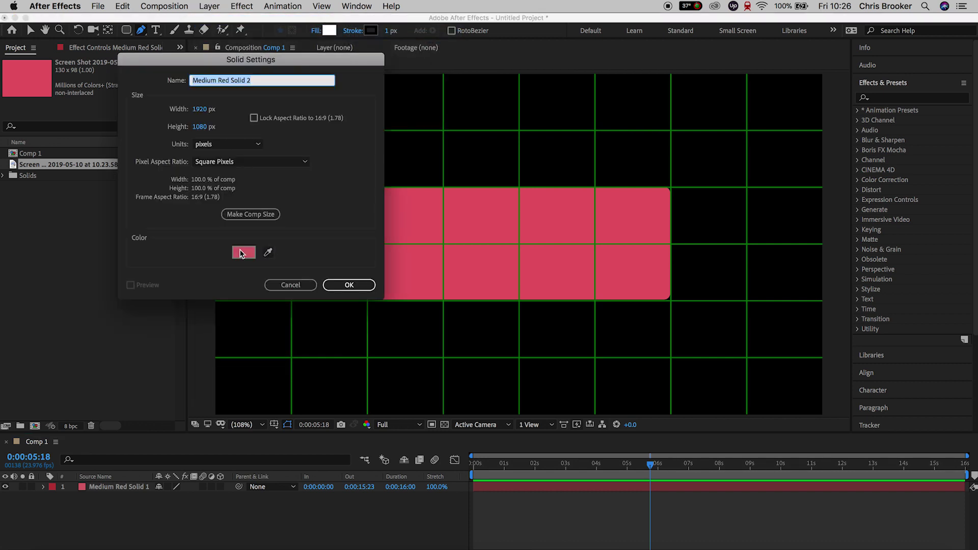
pyautogui.click(349, 285)
pyautogui.click(5, 487)
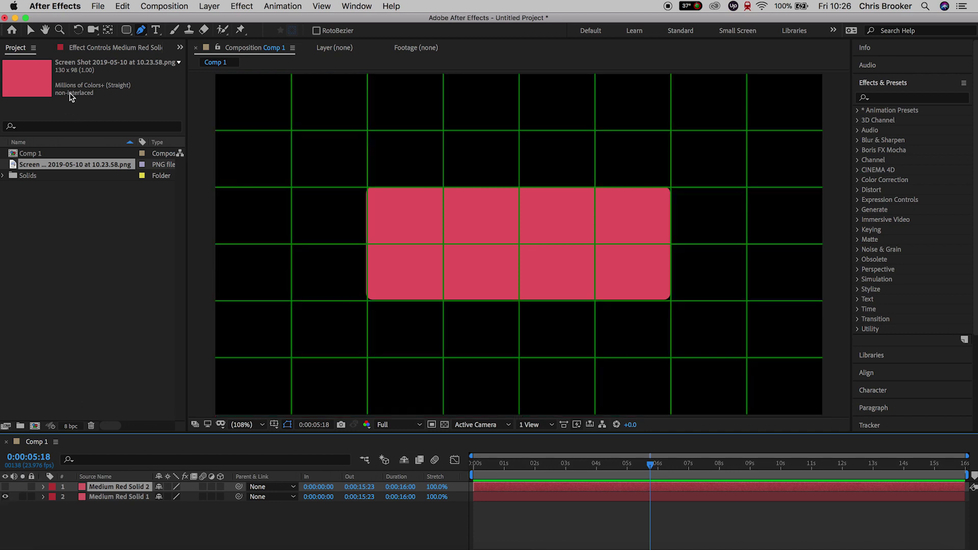
# Draw a closed triangle mask below the rectangle's bottom edge with the Pen tool
pyautogui.click(140, 31)
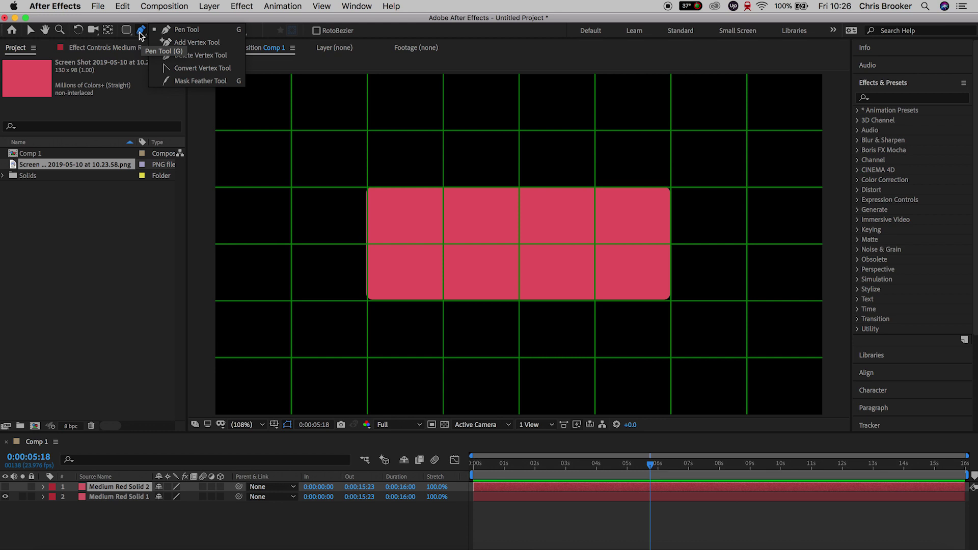
pyautogui.click(141, 32)
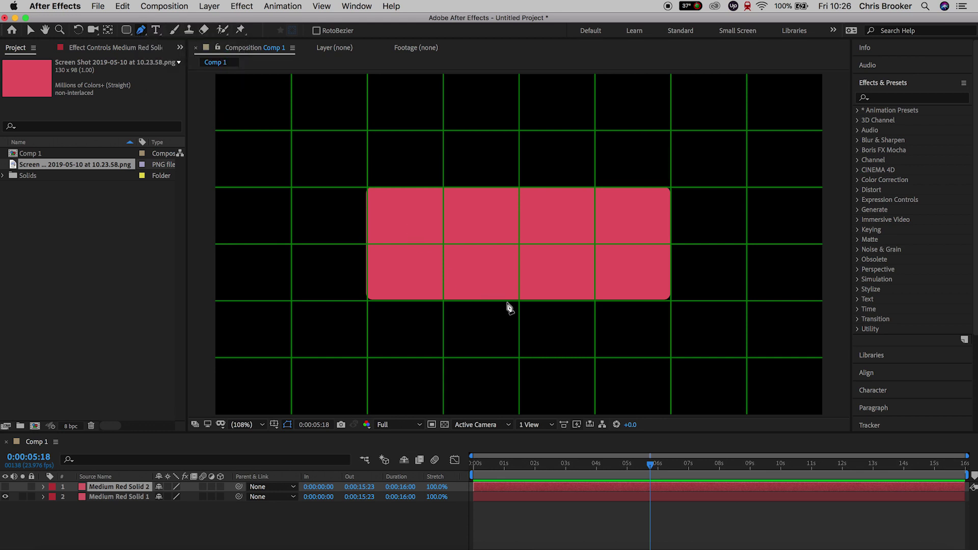
pyautogui.click(490, 294)
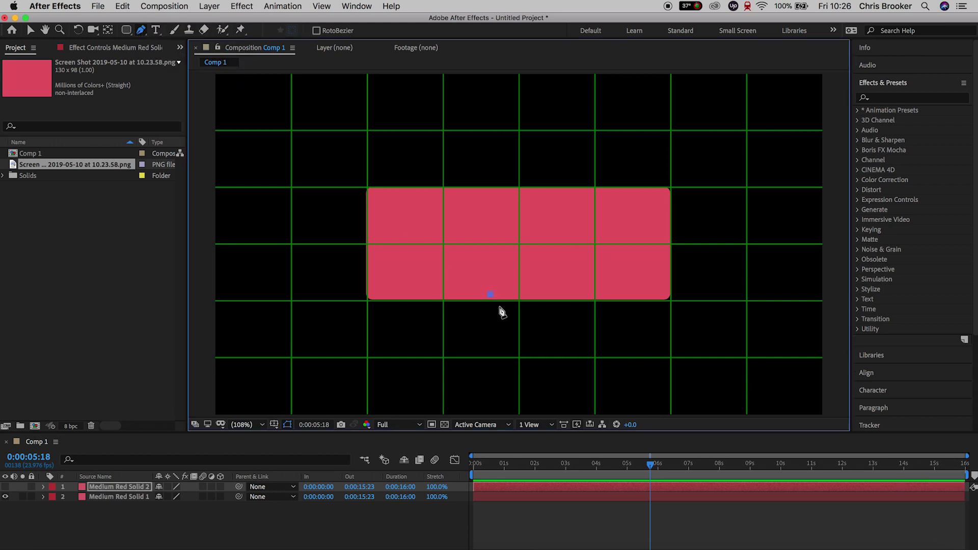
pyautogui.click(519, 330)
pyautogui.click(541, 293)
pyautogui.click(542, 294)
# Show the triangle layer again, deselect the layers, and turn off the proportional grid
pyautogui.click(5, 487)
pyautogui.click(196, 524)
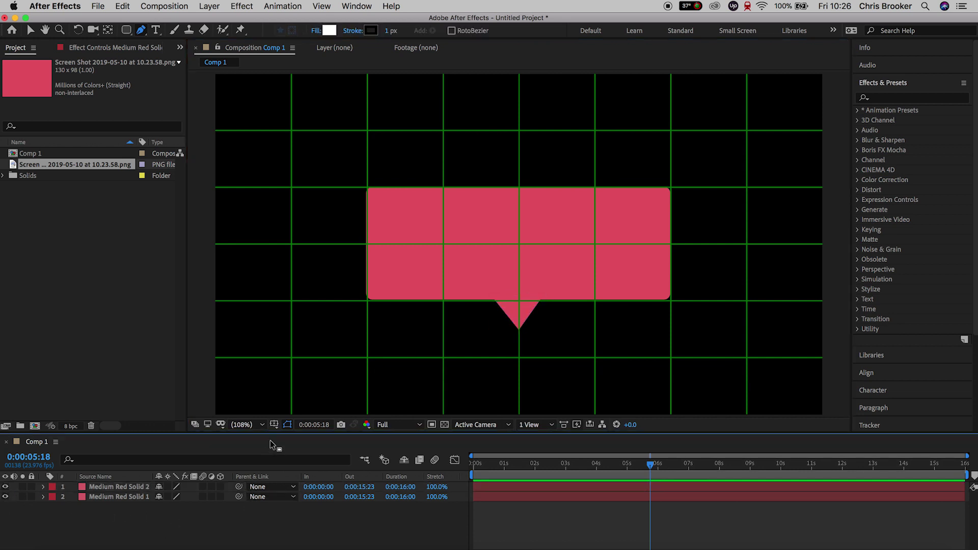
pyautogui.click(274, 424)
pyautogui.click(294, 460)
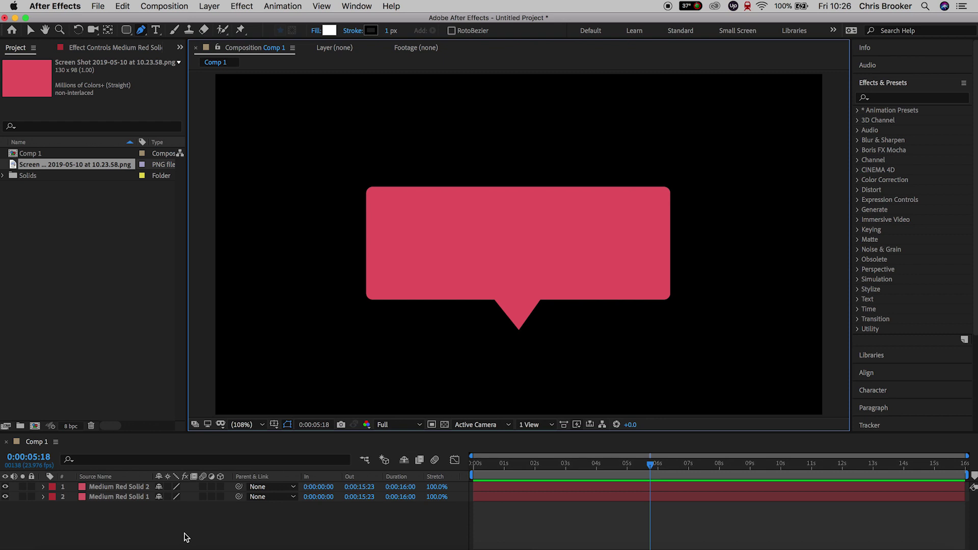
# Pre-compose both pink solids into a composition named LikeBubble and return the playhead to 0
pyautogui.moveTo(186, 538); pyautogui.dragTo(124, 489)
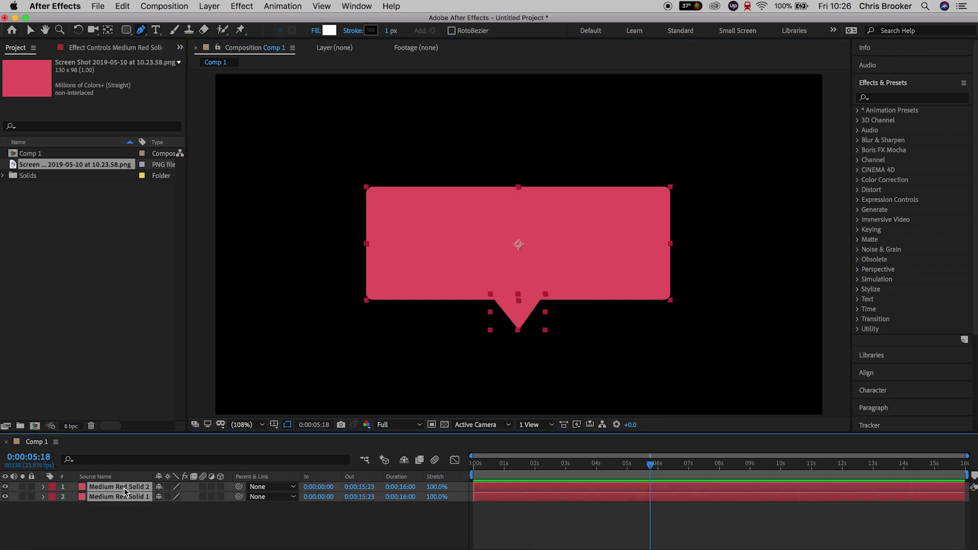
pyautogui.rightClick(124, 488)
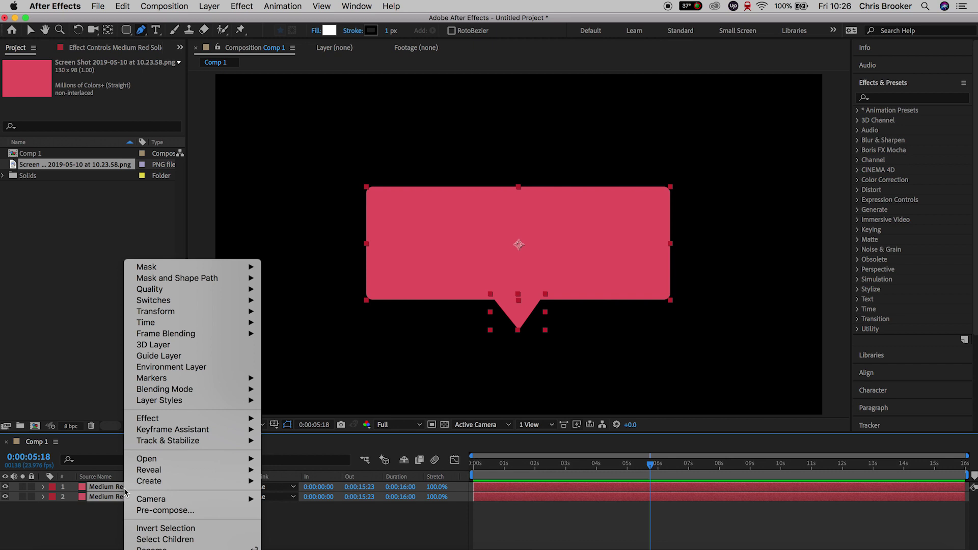
pyautogui.click(172, 510)
pyautogui.write('LikeBubble')
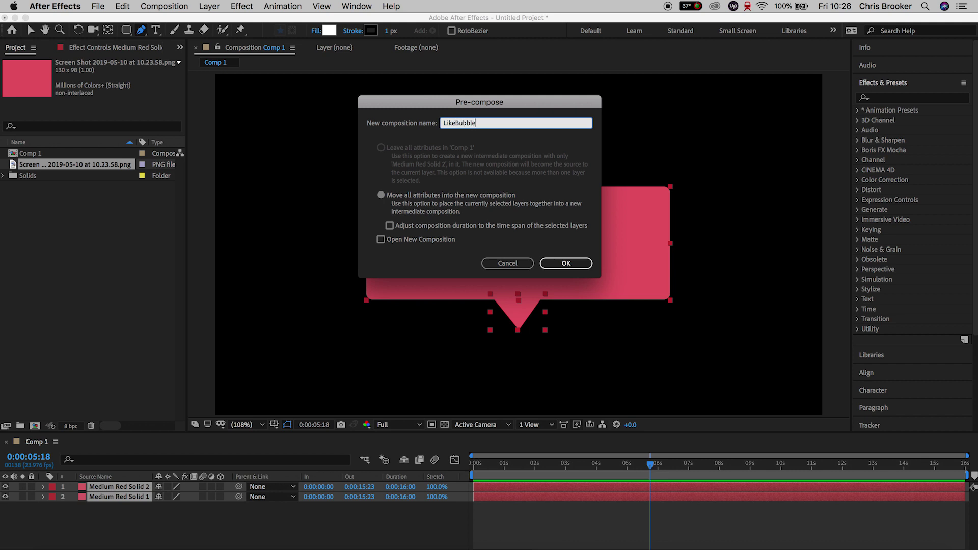
pyautogui.press('Return')
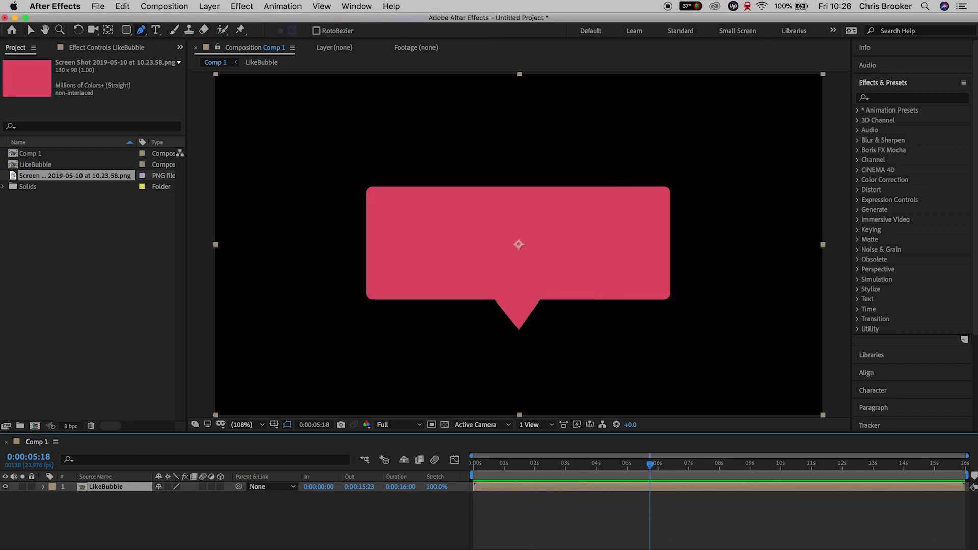
pyautogui.click(548, 509)
pyautogui.moveTo(509, 465); pyautogui.dragTo(462, 476)
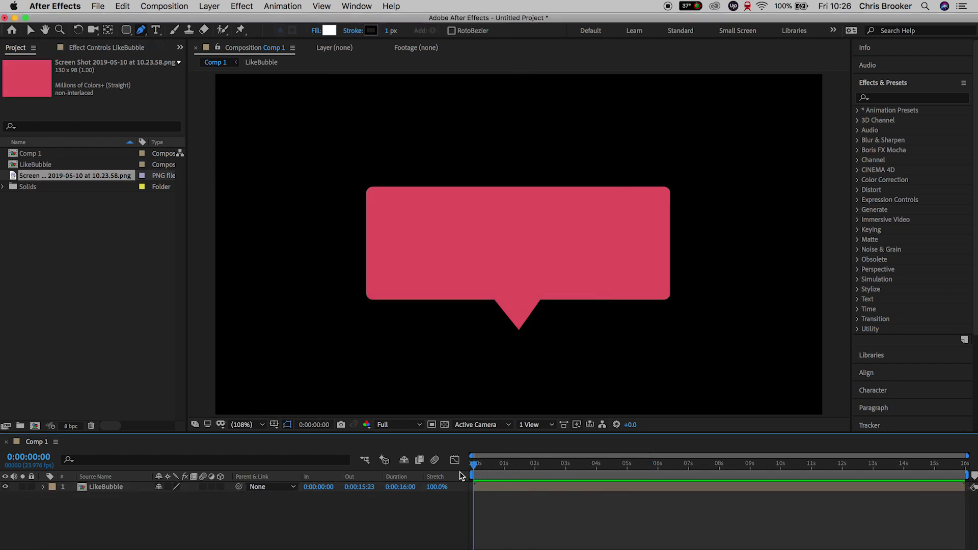
pyautogui.click(125, 487)
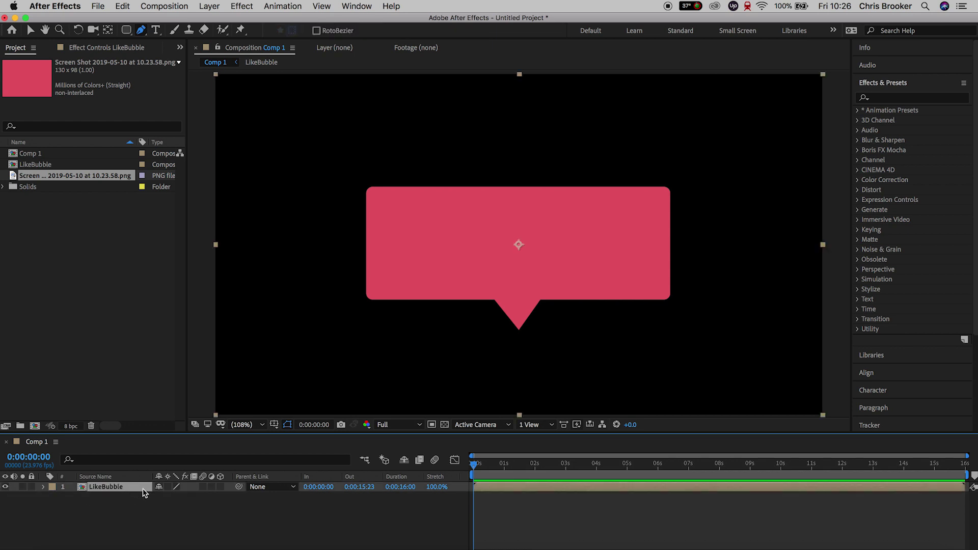
pyautogui.click(337, 511)
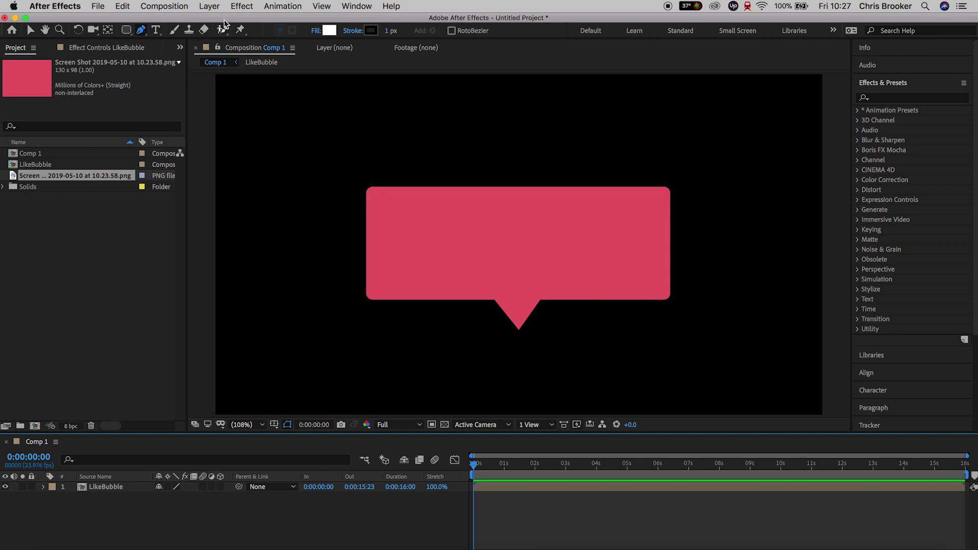
# Create a white solid layer and hide it to see the bubble
pyautogui.click(211, 7)
pyautogui.moveTo(214, 22)
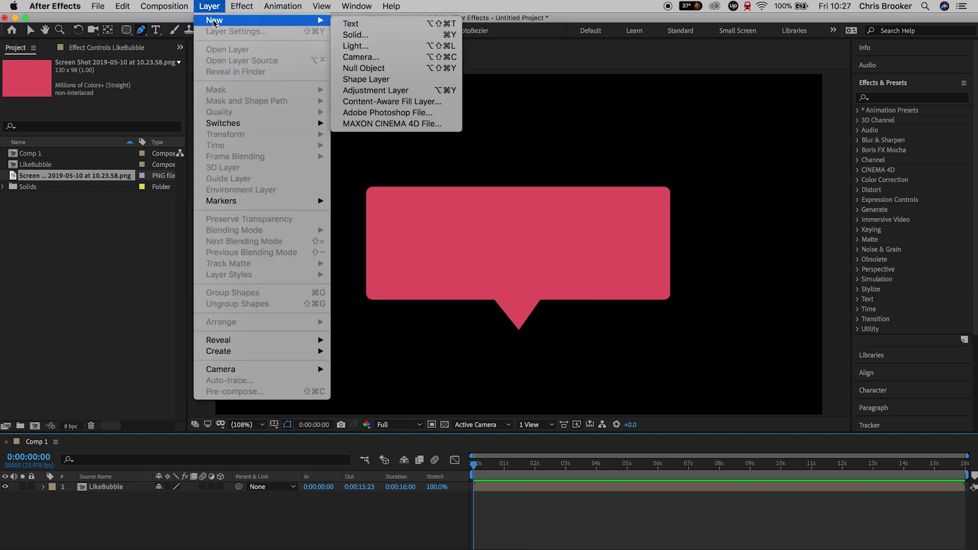
pyautogui.click(374, 35)
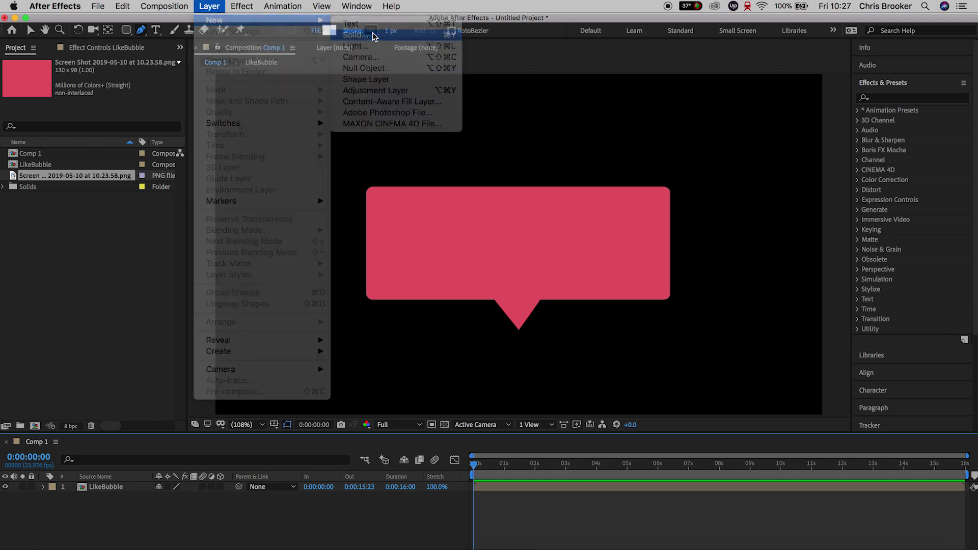
pyautogui.click(243, 252)
pyautogui.moveTo(174, 200); pyautogui.dragTo(52, 162)
pyautogui.click(307, 163)
pyautogui.click(350, 285)
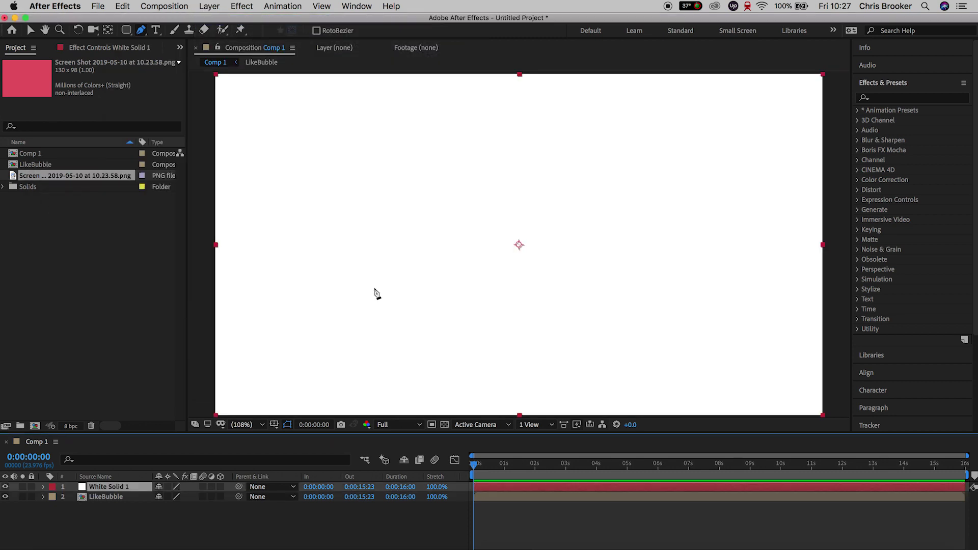
pyautogui.click(5, 487)
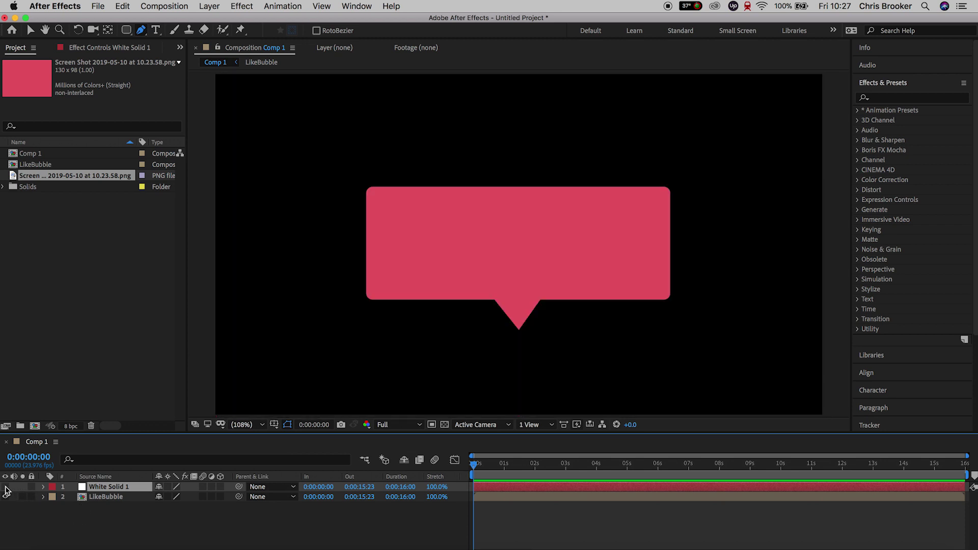
# Begin tracing a heart-shaped mask on the white solid with the Pen tool
pyautogui.click(142, 31)
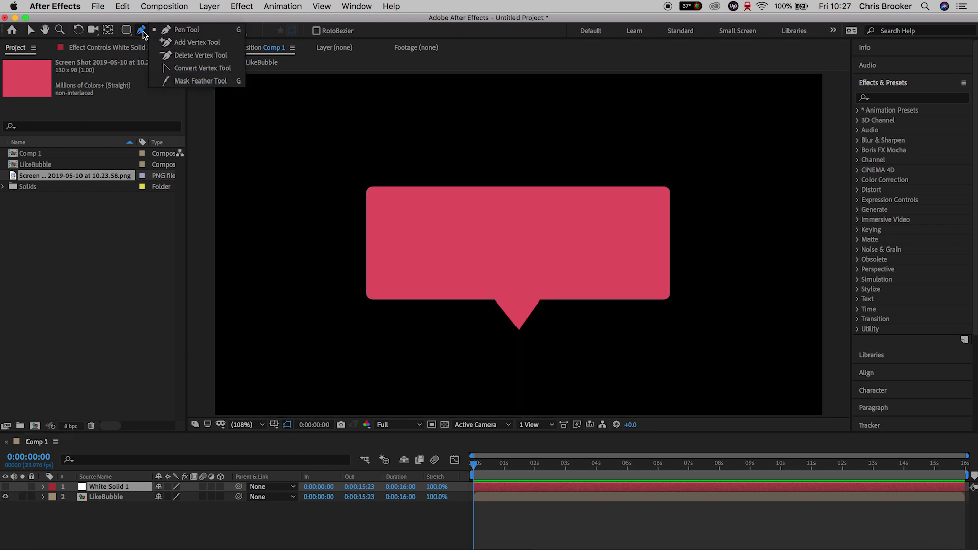
pyautogui.scroll(2, 472, 251)
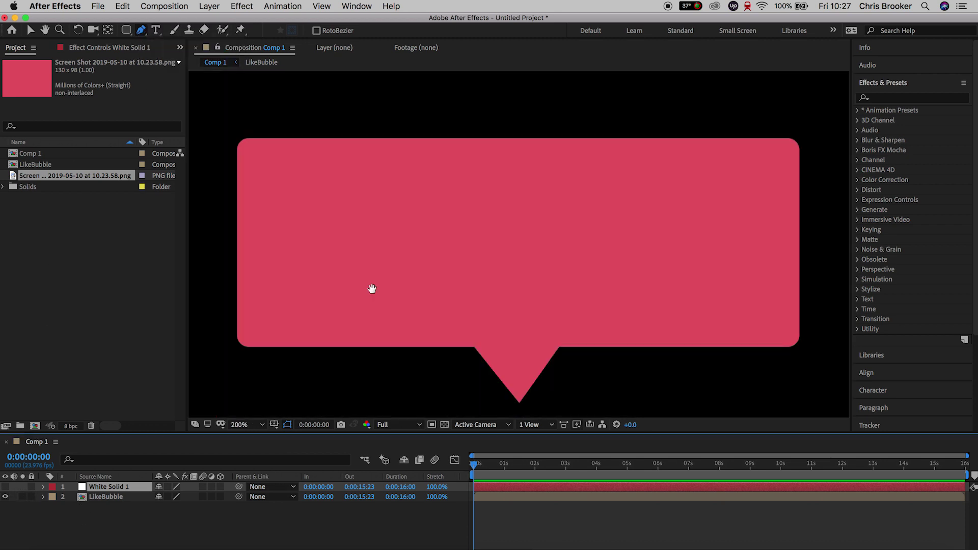
pyautogui.press('h')
pyautogui.moveTo(378, 290); pyautogui.dragTo(400, 286)
pyautogui.scroll(2, 400, 286)
pyautogui.scroll(-2, 521, 268)
pyautogui.press('g')
pyautogui.click(457, 298)
pyautogui.click(396, 208)
pyautogui.click(394, 193)
pyautogui.click(404, 175)
pyautogui.click(416, 167)
# Close the heart mask, make the white solid visible, then delete the layer
pyautogui.click(438, 168)
pyautogui.click(452, 189)
pyautogui.click(467, 169)
pyautogui.click(498, 169)
pyautogui.click(509, 176)
pyautogui.click(507, 201)
pyautogui.click(491, 228)
pyautogui.click(457, 298)
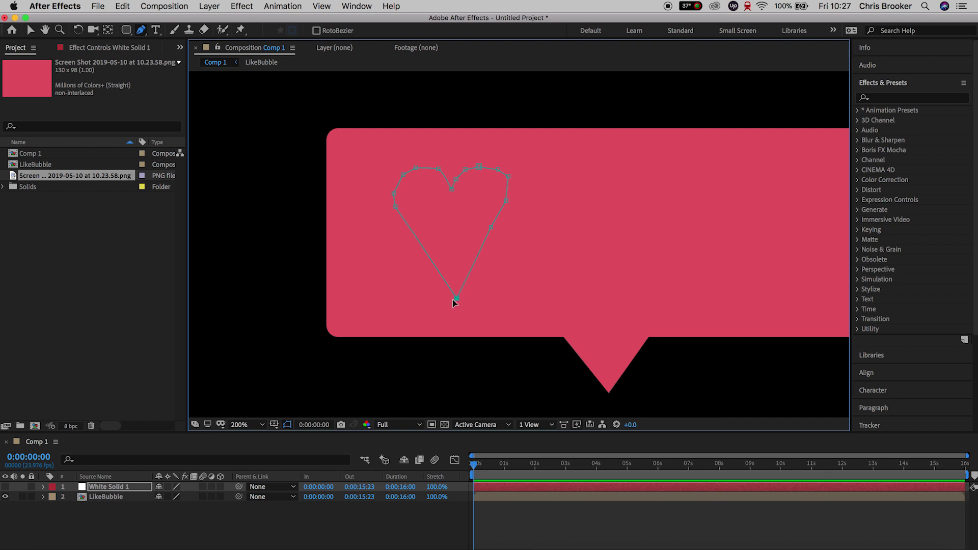
pyautogui.click(7, 487)
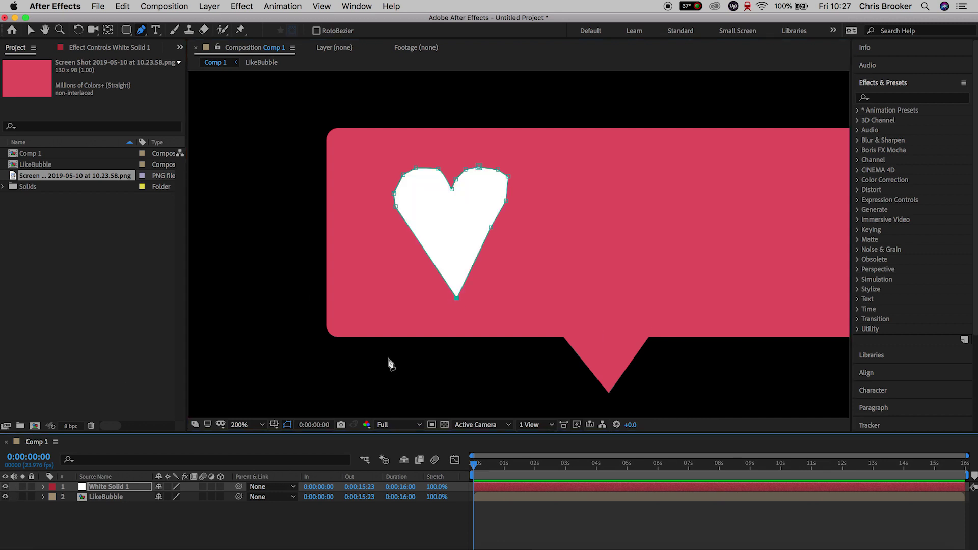
pyautogui.press('Delete')
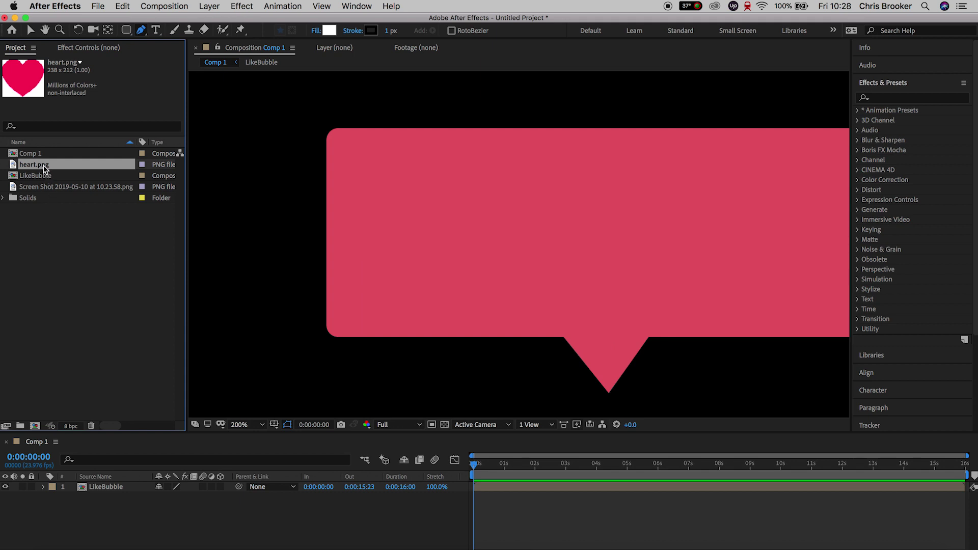
# Place heart.png above the bubble in Comp 1 and apply the Tint effect
pyautogui.moveTo(45, 170); pyautogui.dragTo(131, 488)
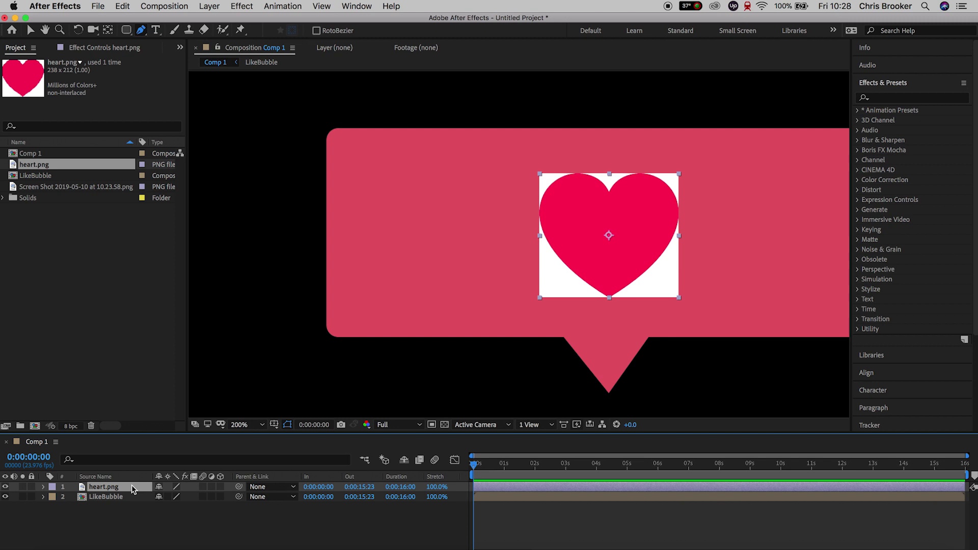
pyautogui.click(907, 98)
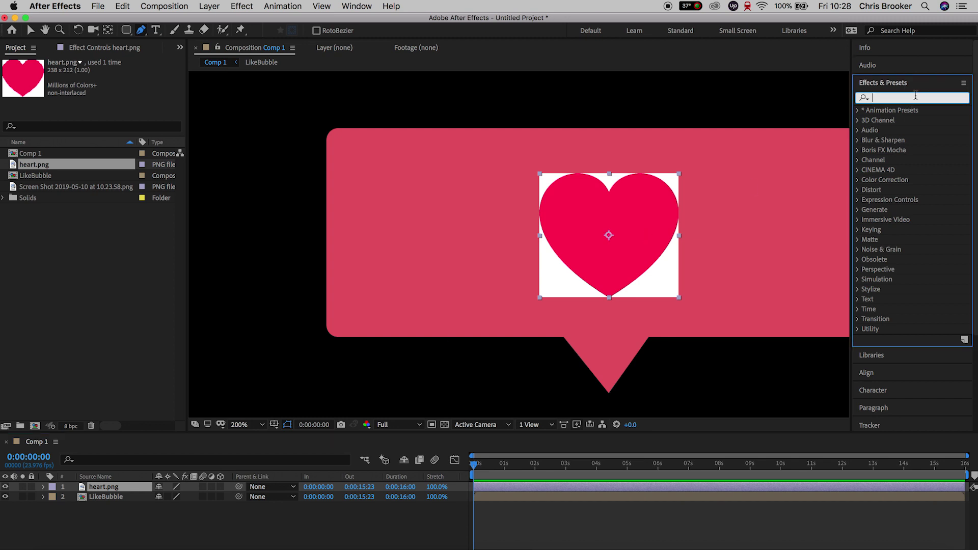
pyautogui.write('tint')
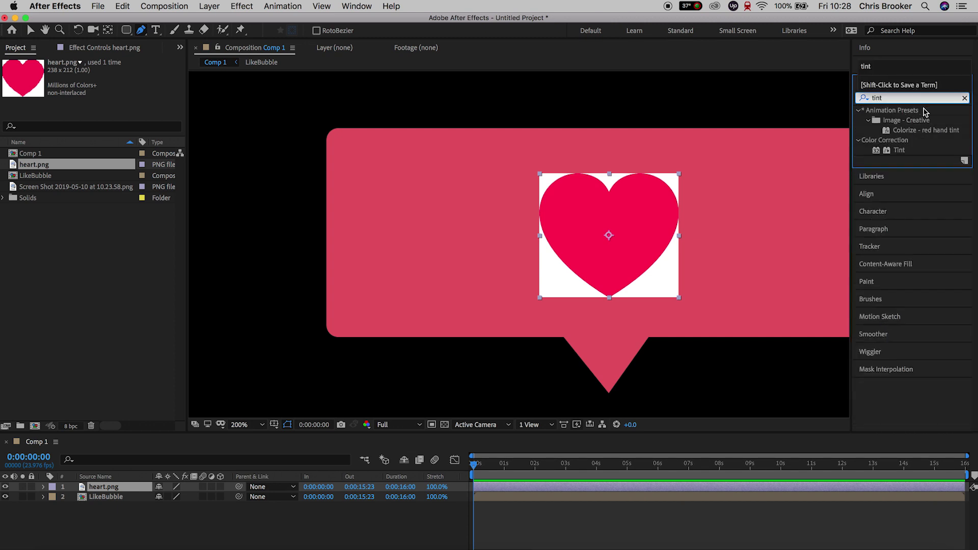
pyautogui.moveTo(899, 150); pyautogui.dragTo(640, 249)
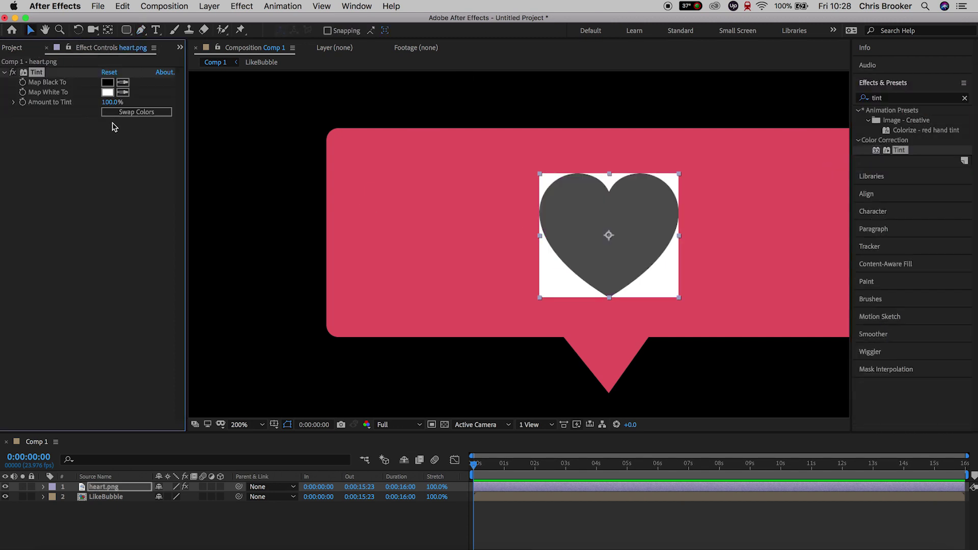
# Set Tint's Map Black To ffffff and Map White To 000000
pyautogui.click(107, 82)
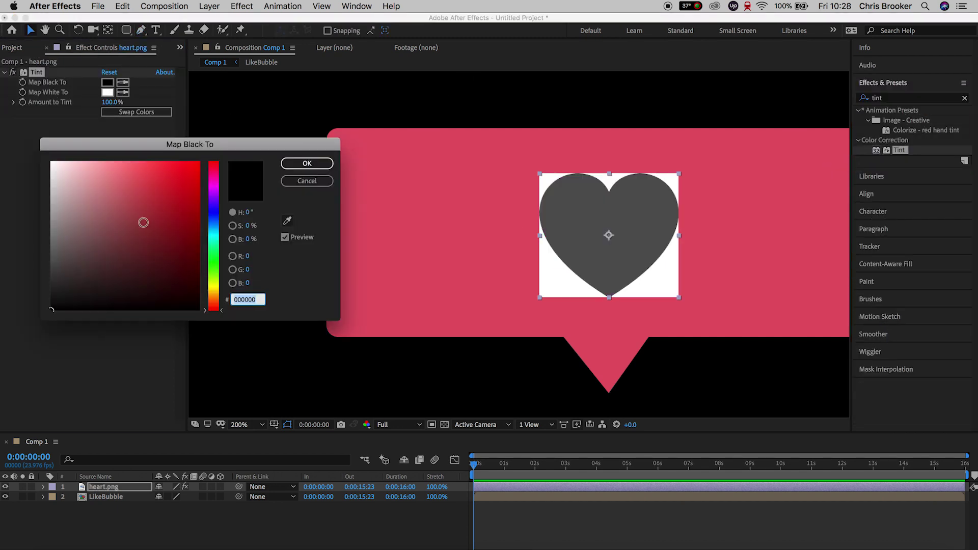
pyautogui.write('ffffff')
pyautogui.click(307, 163)
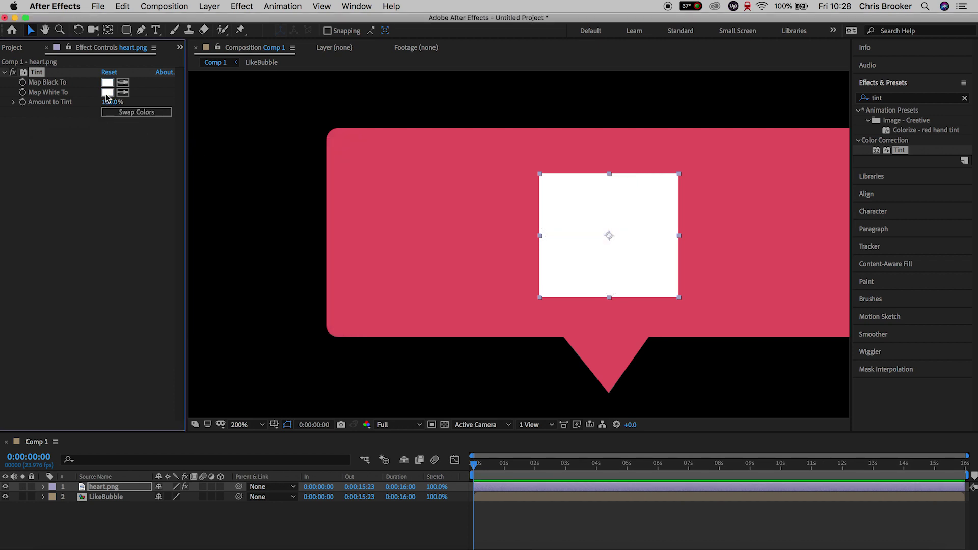
pyautogui.click(107, 92)
pyautogui.write('000000')
pyautogui.click(307, 164)
# Search the effects for 'lev' and apply Levels to the heart
pyautogui.click(900, 96)
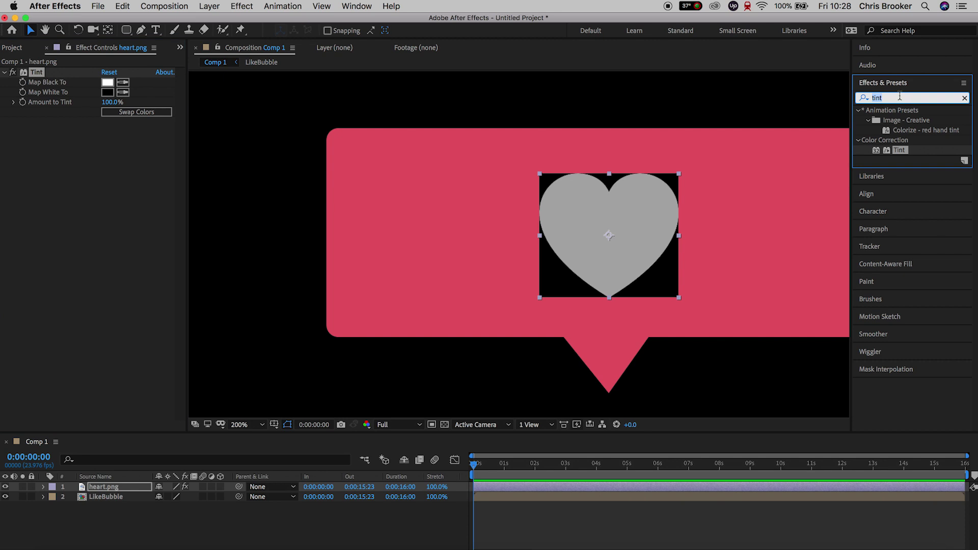
pyautogui.write('lev')
pyautogui.moveTo(903, 170); pyautogui.dragTo(624, 236)
# Lower the Levels input white to make the heart pure white, and set its mode to Lighten
pyautogui.moveTo(110, 224); pyautogui.dragTo(77, 226)
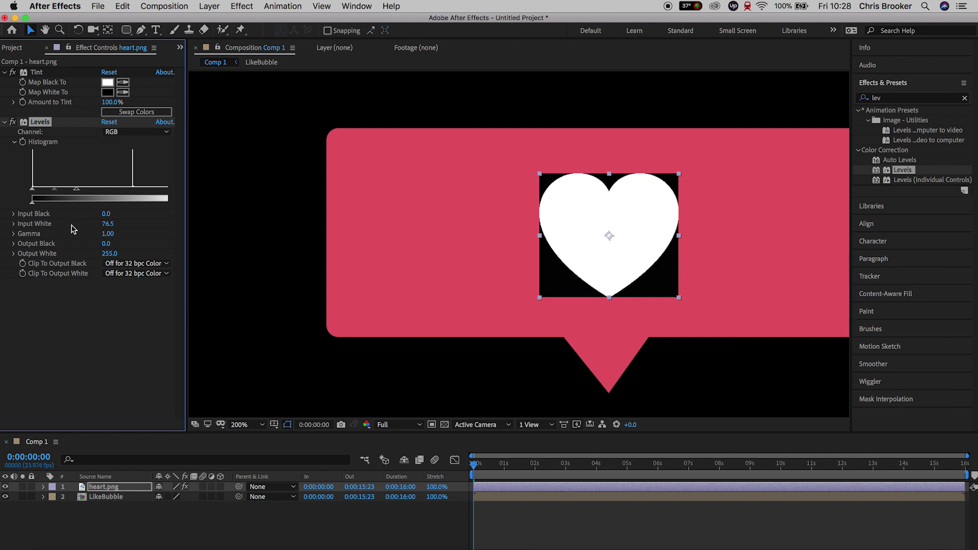
pyautogui.click(964, 99)
pyautogui.write('key')
pyautogui.click(209, 549)
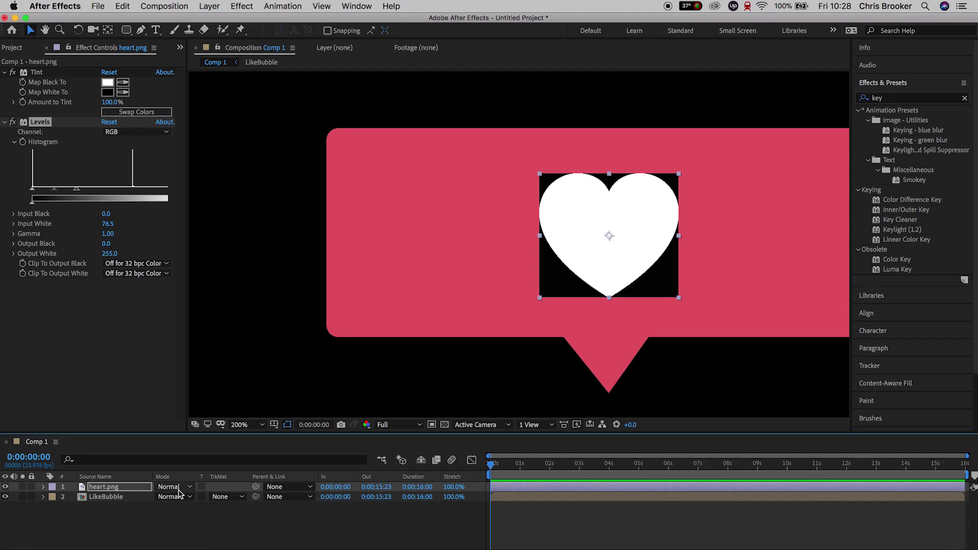
pyautogui.click(178, 488)
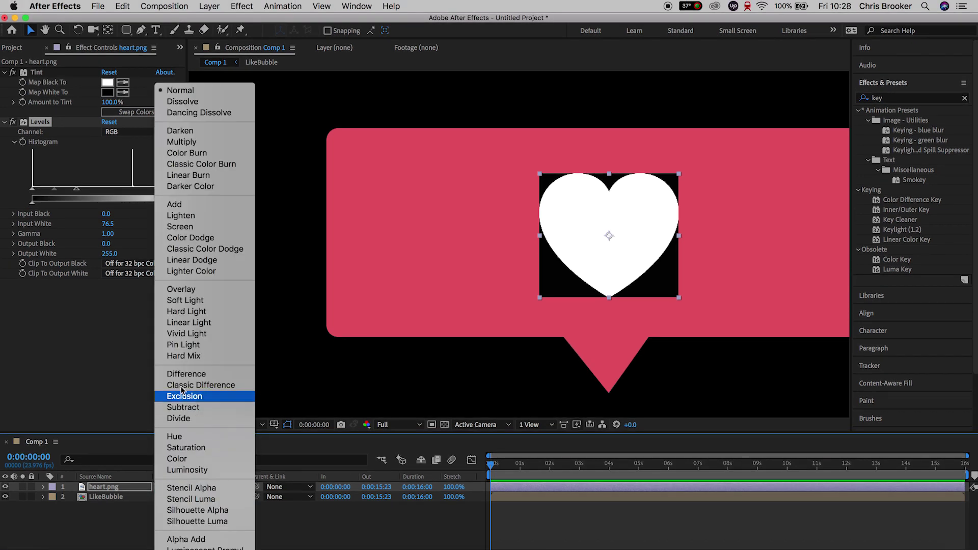
pyautogui.click(191, 219)
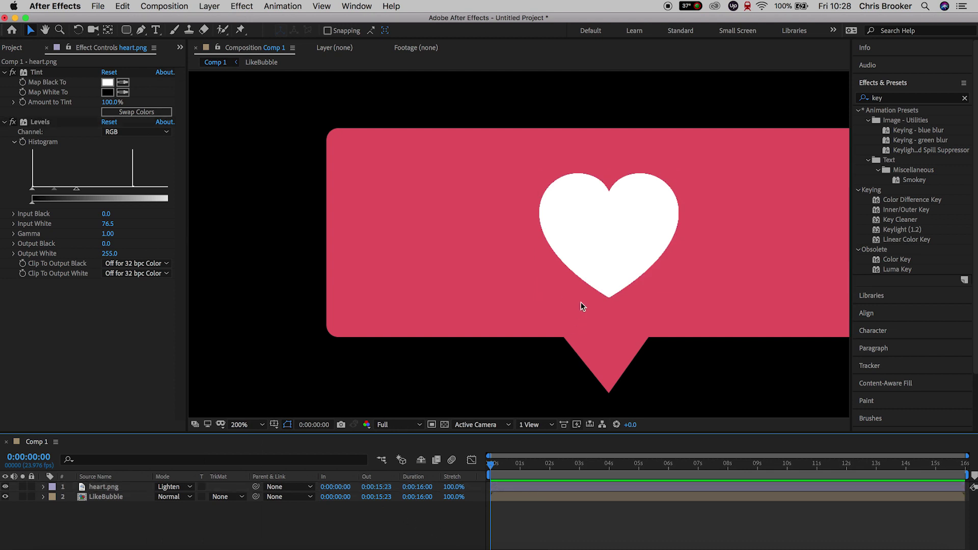
# Move the heart to the bubble's left side at position 675,540
pyautogui.scroll(2, 613, 234)
pyautogui.scroll(-2, 614, 233)
pyautogui.press('h')
pyautogui.moveTo(616, 234); pyautogui.dragTo(541, 224)
pyautogui.press('v')
pyautogui.click(552, 228)
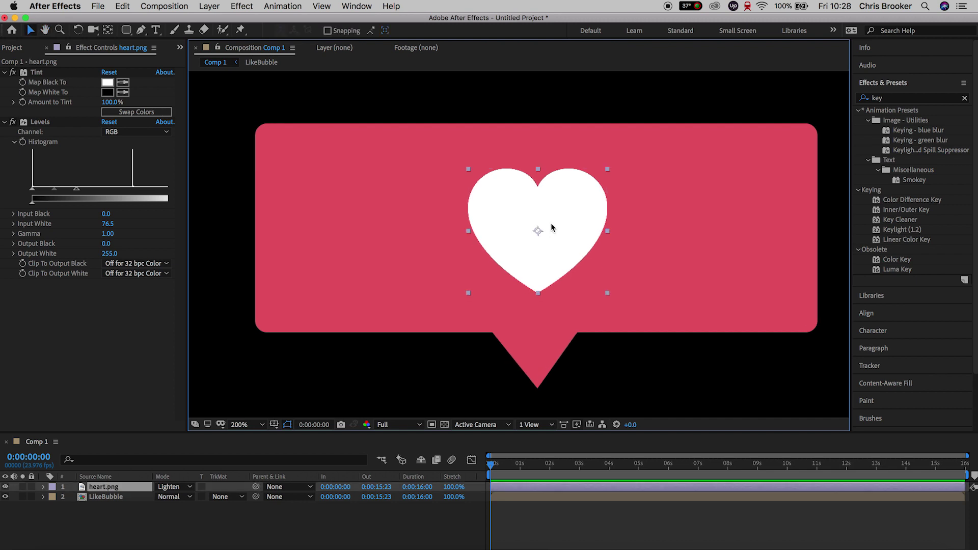
pyautogui.press('p')
pyautogui.moveTo(164, 497); pyautogui.dragTo(41, 501)
pyautogui.click(569, 534)
# Scale the heart down to 92% and deselect it
pyautogui.click(392, 227)
pyautogui.press('s')
pyautogui.moveTo(176, 497)
pyautogui.mouseDown()
pyautogui.moveTo(154, 497)
pyautogui.moveTo(168, 497)
pyautogui.mouseUp()
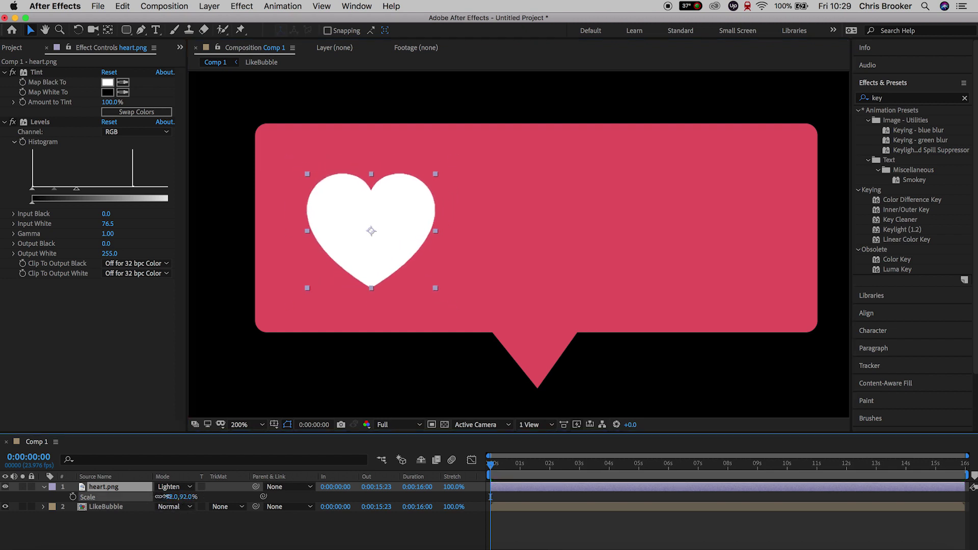
pyautogui.click(524, 521)
pyautogui.click(210, 6)
# Create a black 000000 solid named Likes on top of the composition
pyautogui.moveTo(215, 20)
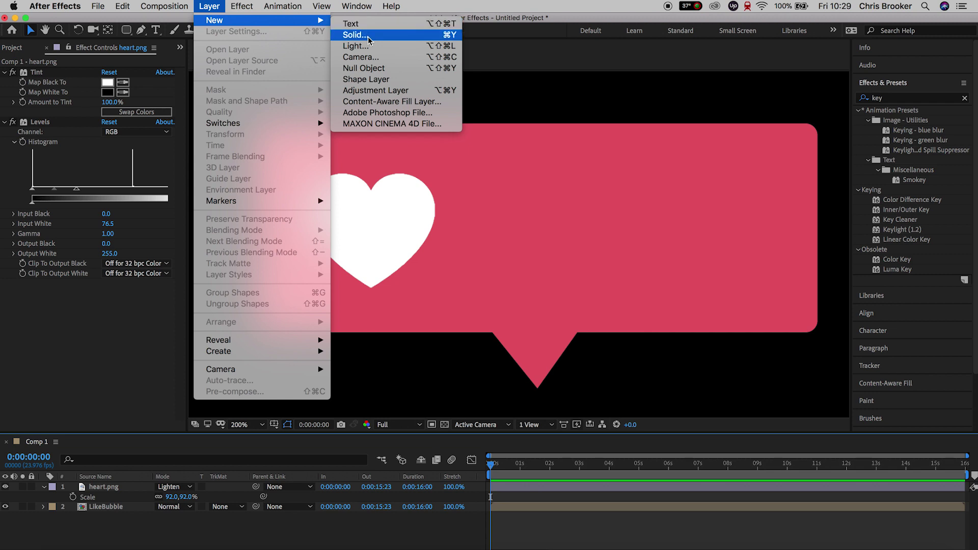
pyautogui.click(368, 36)
pyautogui.click(245, 282)
pyautogui.click(200, 309)
pyautogui.click(235, 76)
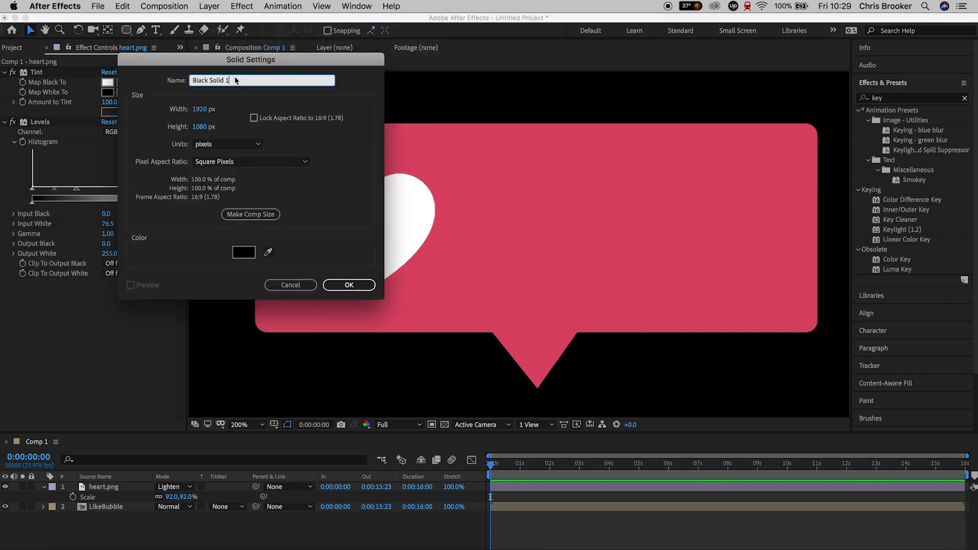
pyautogui.press('super+a')
pyautogui.write('Likes')
pyautogui.press('Return')
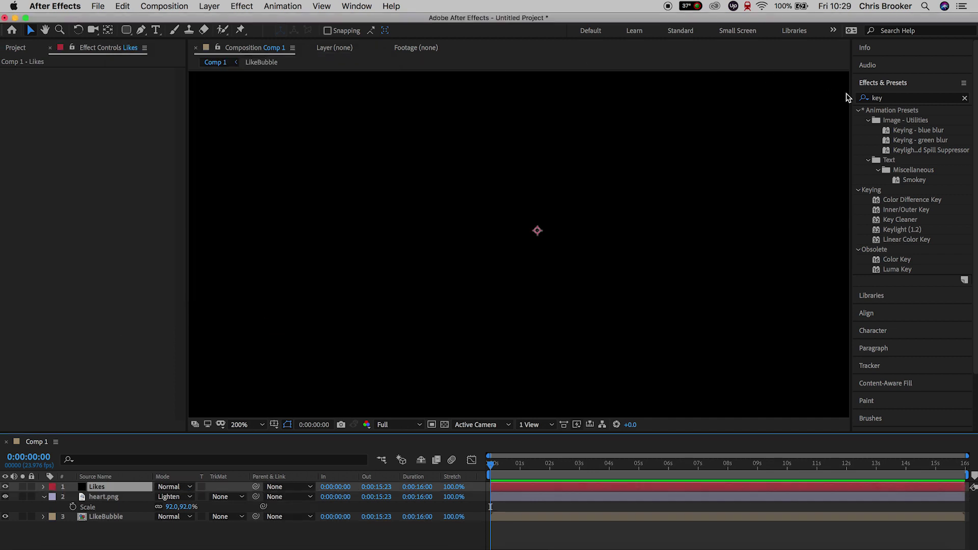
# Search the effects for 'time' and pick Timecode
pyautogui.click(906, 98)
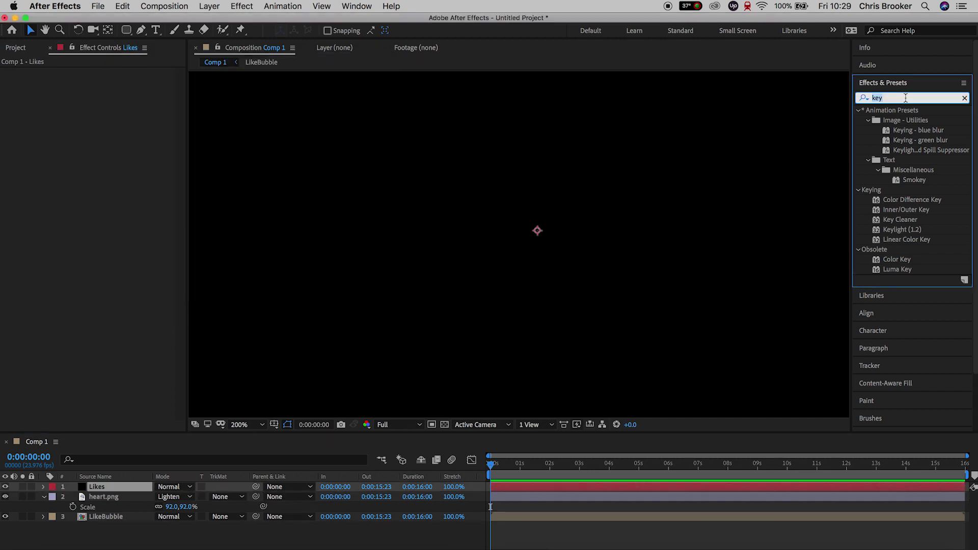
pyautogui.write('time')
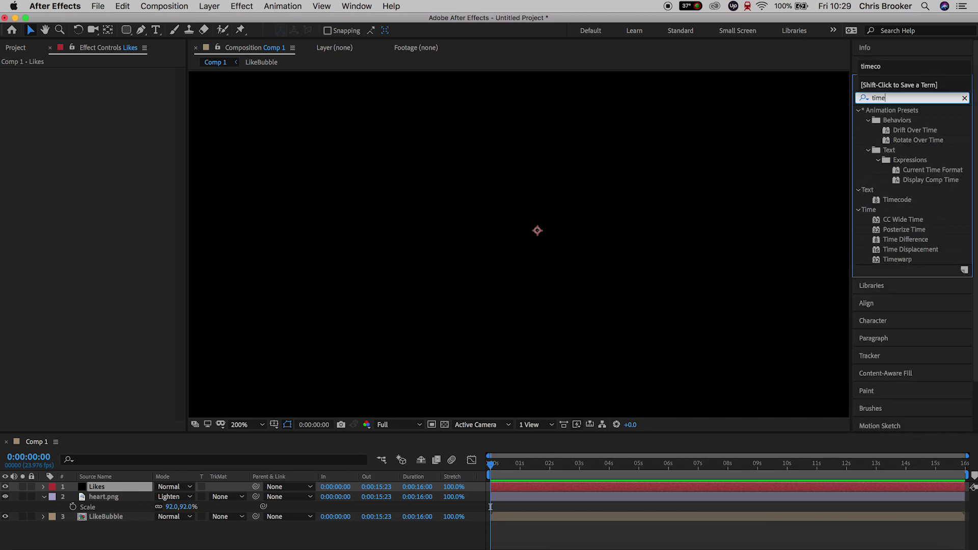
pyautogui.click(901, 202)
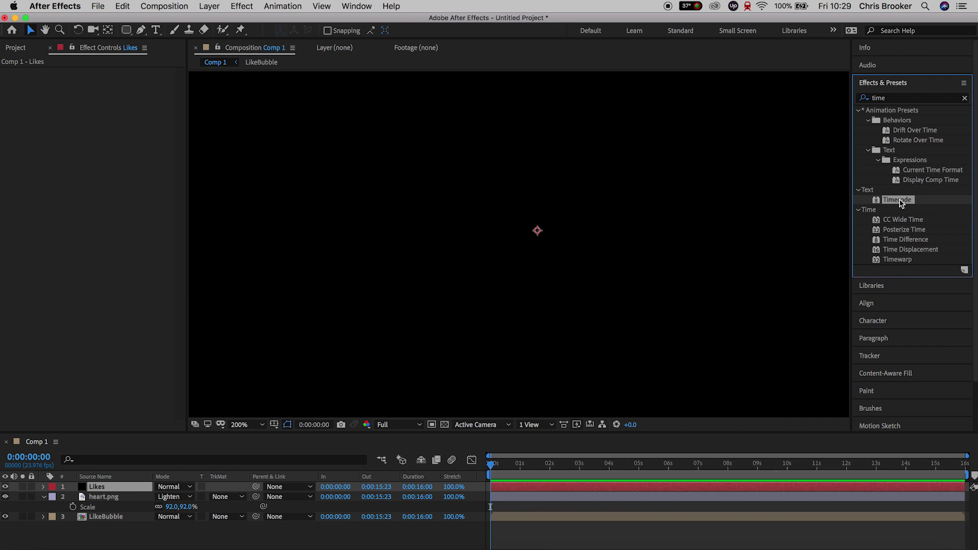
# Apply Timecode to Likes, showing frame numbers from a custom time source
pyautogui.doubleClick(899, 201)
pyautogui.press(',')
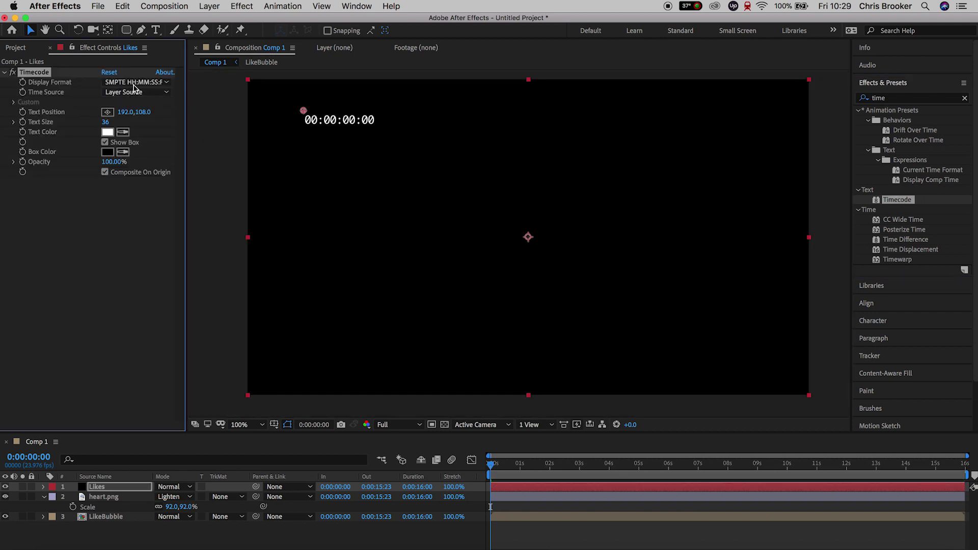
pyautogui.click(134, 83)
pyautogui.click(135, 104)
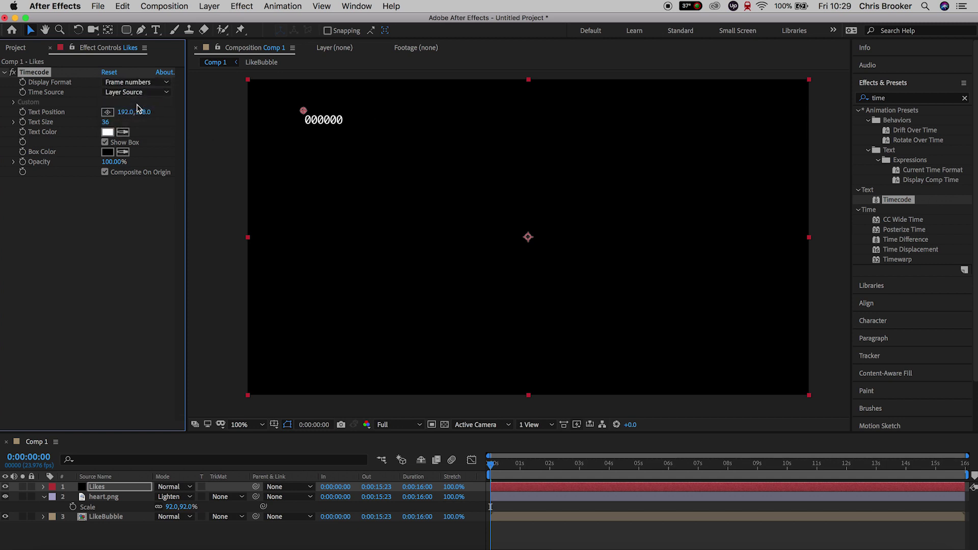
pyautogui.click(136, 92)
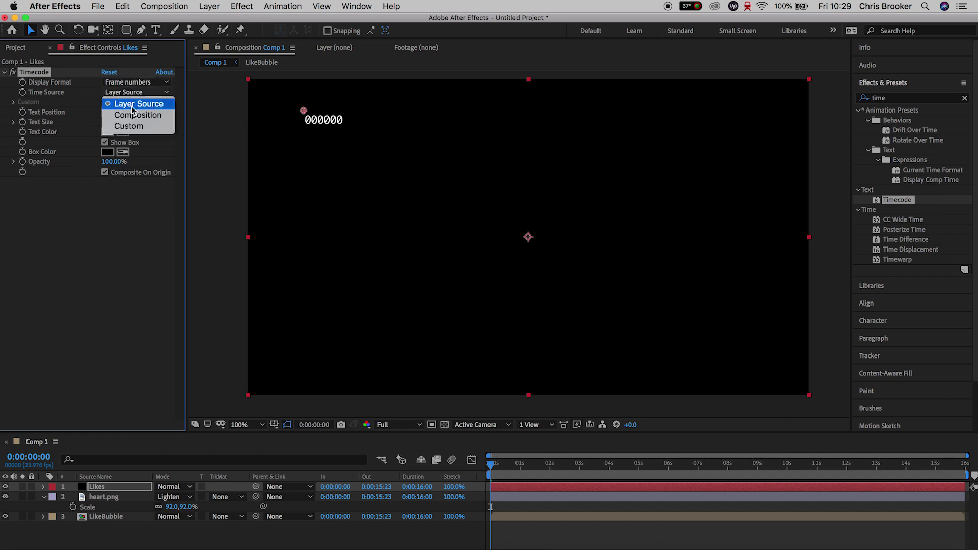
pyautogui.click(135, 124)
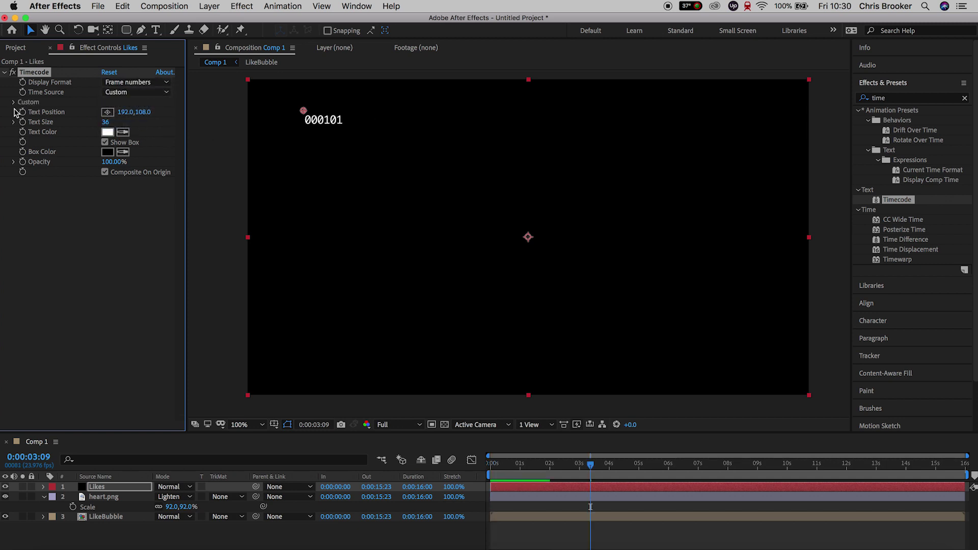
# Set the starting frame to 1783, preview the count, and turn off Composite On Origin
pyautogui.click(14, 102)
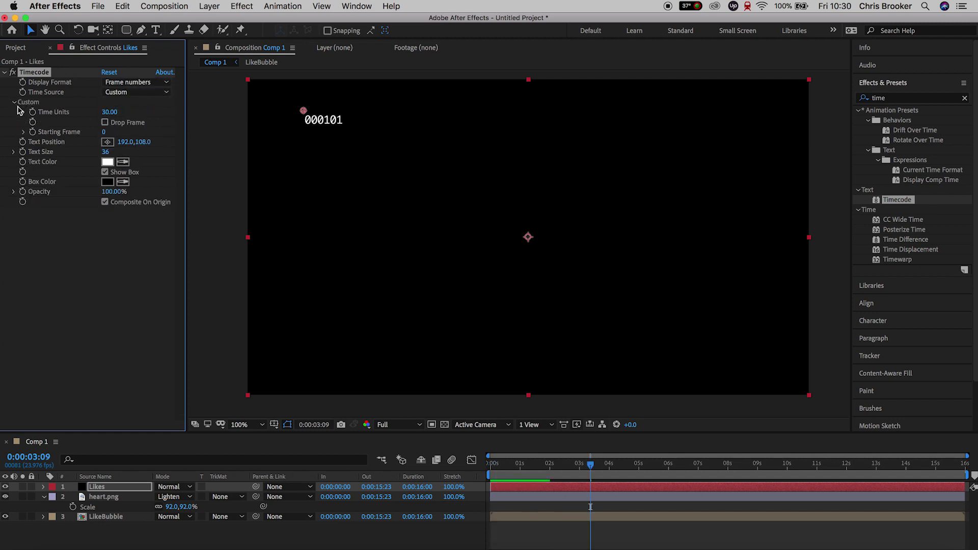
pyautogui.click(103, 132)
pyautogui.write('1458')
pyautogui.press('Return')
pyautogui.moveTo(108, 131); pyautogui.dragTo(296, 134)
pyautogui.press('space')
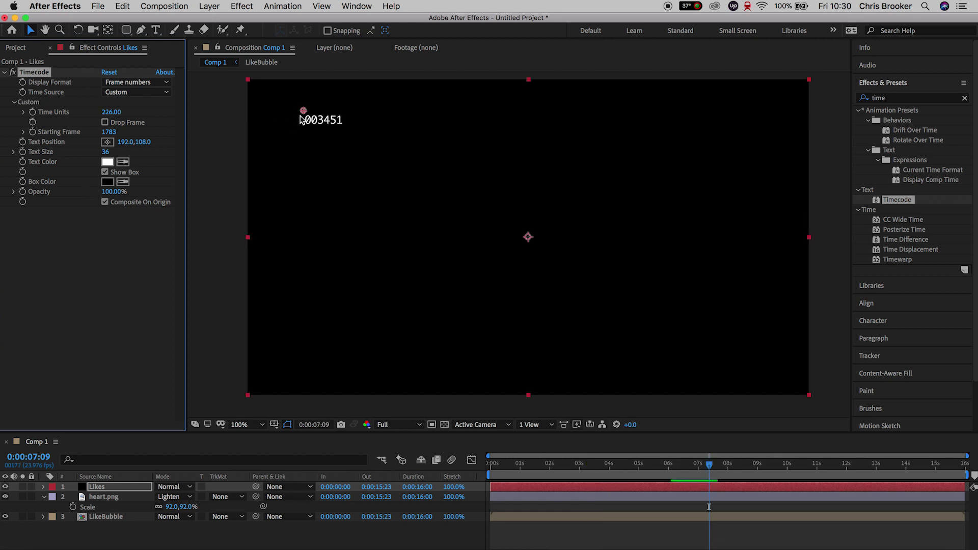
pyautogui.click(140, 203)
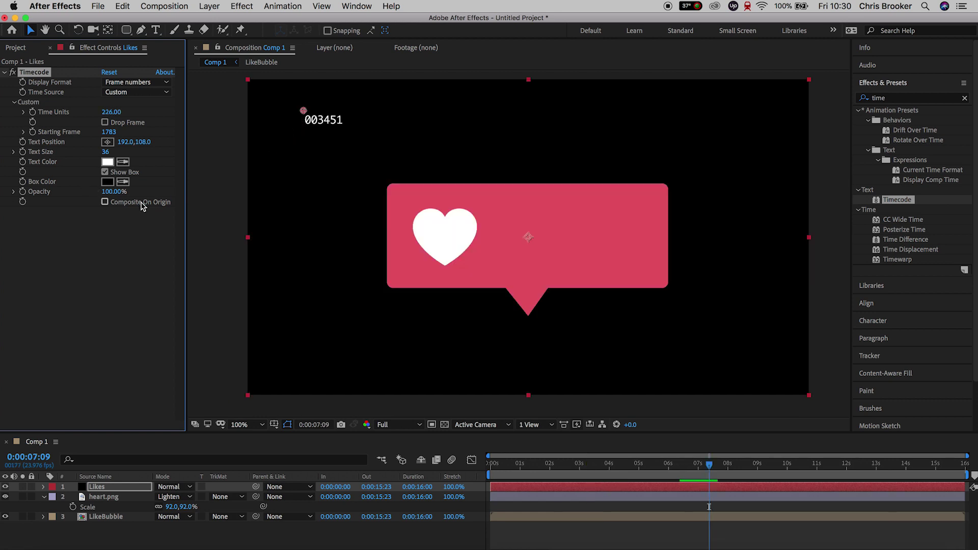
# Drop the counter's black box, set text size 128, and place it beside the heart at 832,424
pyautogui.moveTo(304, 110); pyautogui.dragTo(543, 230)
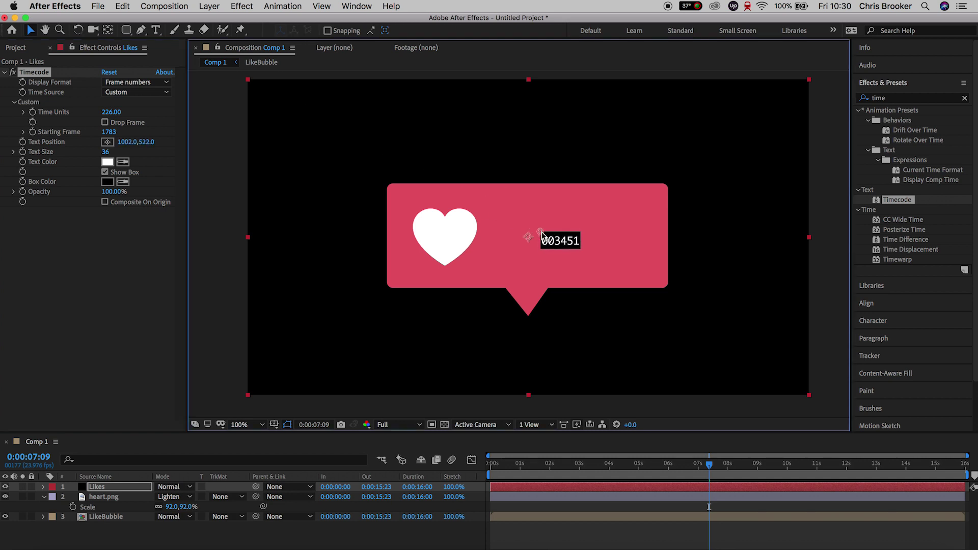
pyautogui.click(105, 172)
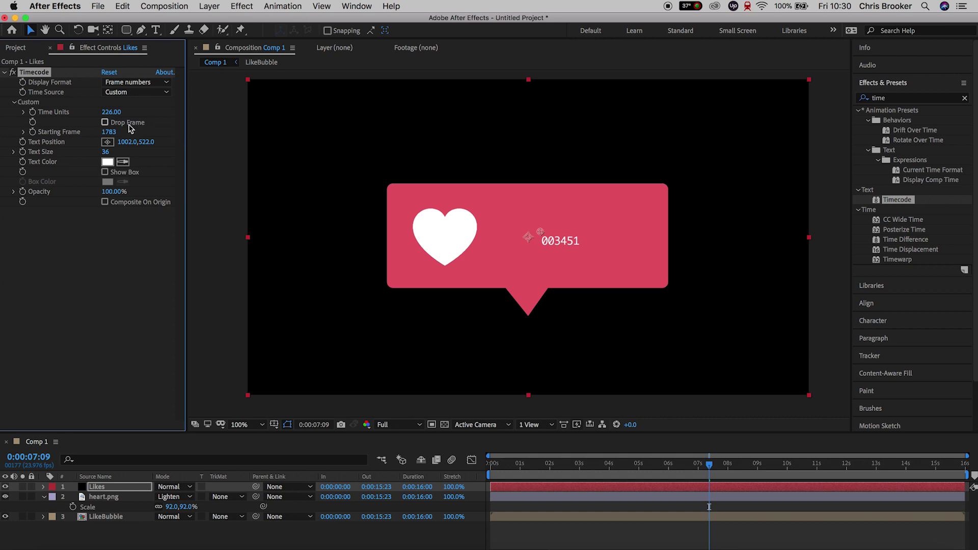
pyautogui.moveTo(105, 153); pyautogui.dragTo(143, 152)
pyautogui.moveTo(541, 232); pyautogui.dragTo(491, 200)
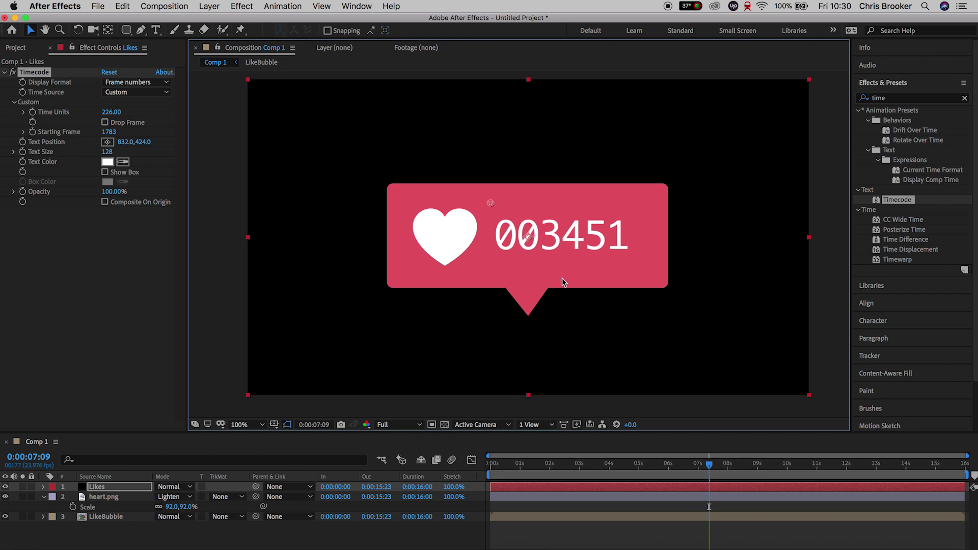
pyautogui.press('.')
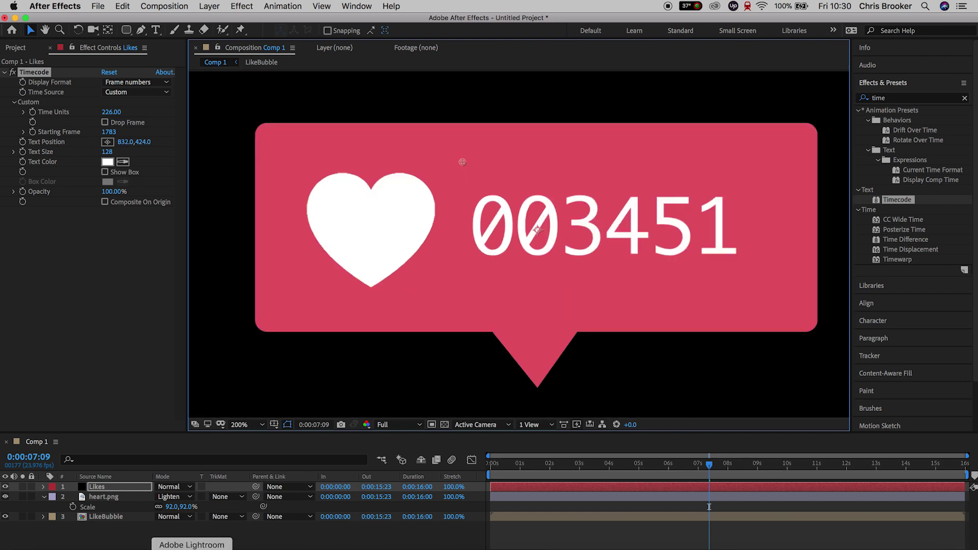
pyautogui.click(163, 535)
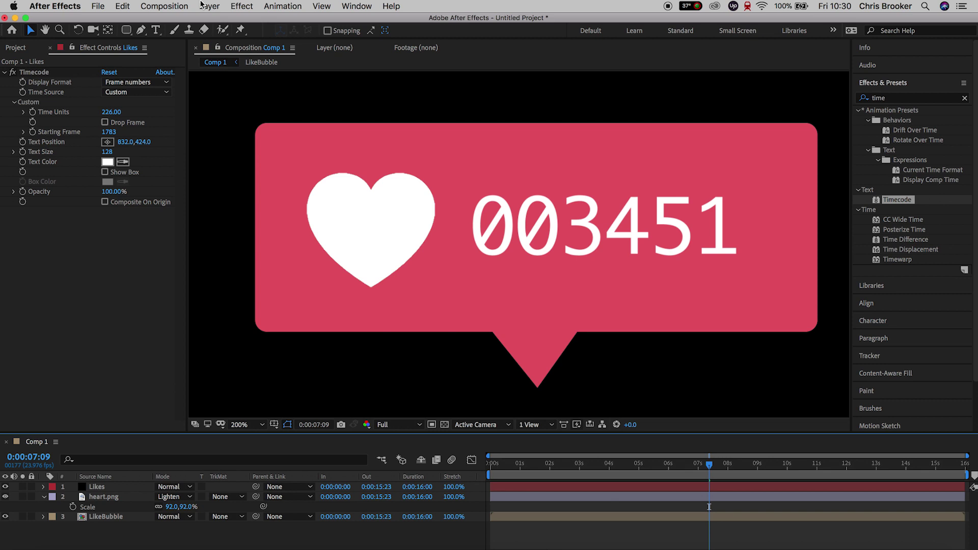
# Create a new solid layer in the bubble's pink, sampled with the eyedropper
pyautogui.click(202, 5)
pyautogui.moveTo(219, 20)
pyautogui.click(350, 32)
pyautogui.click(268, 252)
pyautogui.click(464, 198)
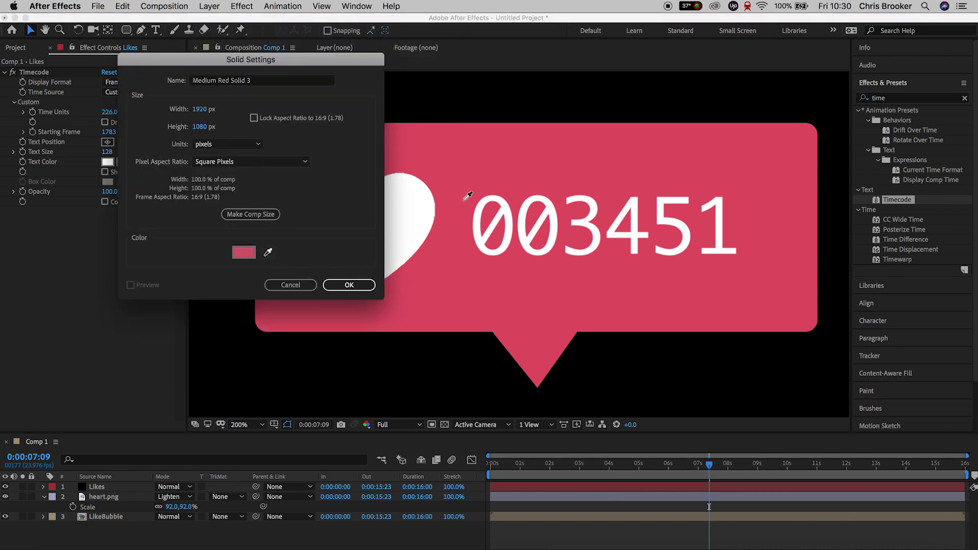
pyautogui.click(349, 286)
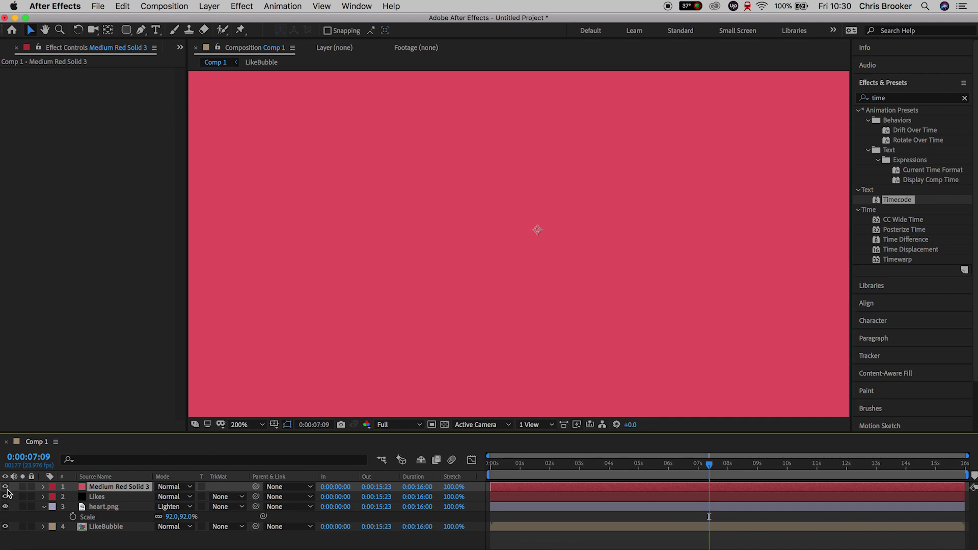
# Mask the pink solid to a rectangle over the counter's leading 00, then show it again
pyautogui.click(5, 487)
pyautogui.moveTo(118, 31); pyautogui.dragTo(168, 30)
pyautogui.moveTo(555, 168)
pyautogui.mouseDown()
pyautogui.moveTo(557, 273)
pyautogui.moveTo(458, 274)
pyautogui.mouseUp()
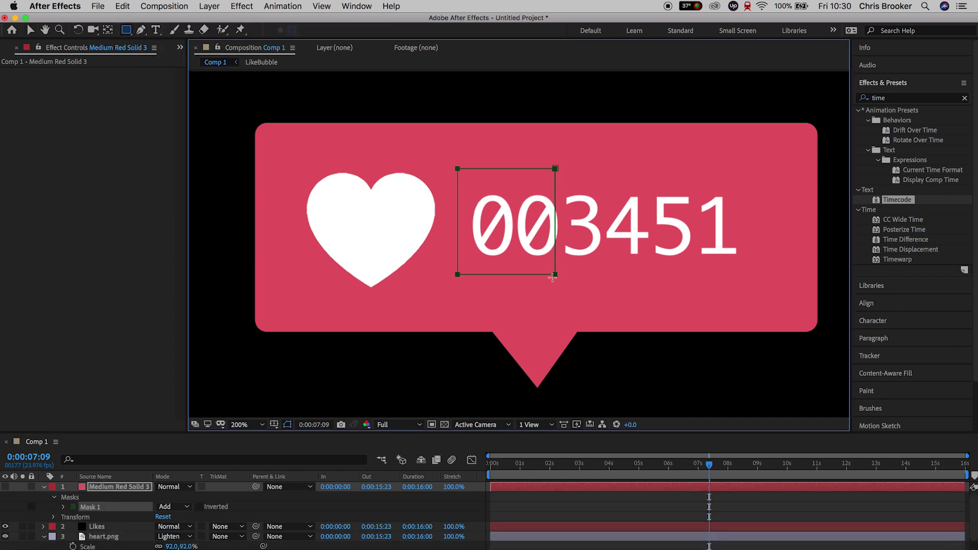
pyautogui.click(30, 30)
pyautogui.moveTo(556, 274); pyautogui.dragTo(561, 275)
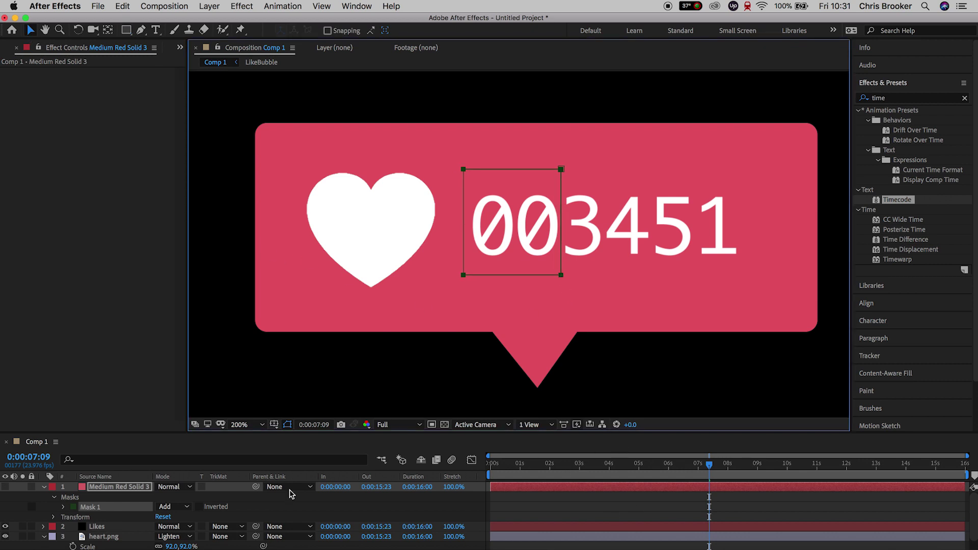
pyautogui.click(5, 487)
pyautogui.click(45, 487)
pyautogui.click(242, 545)
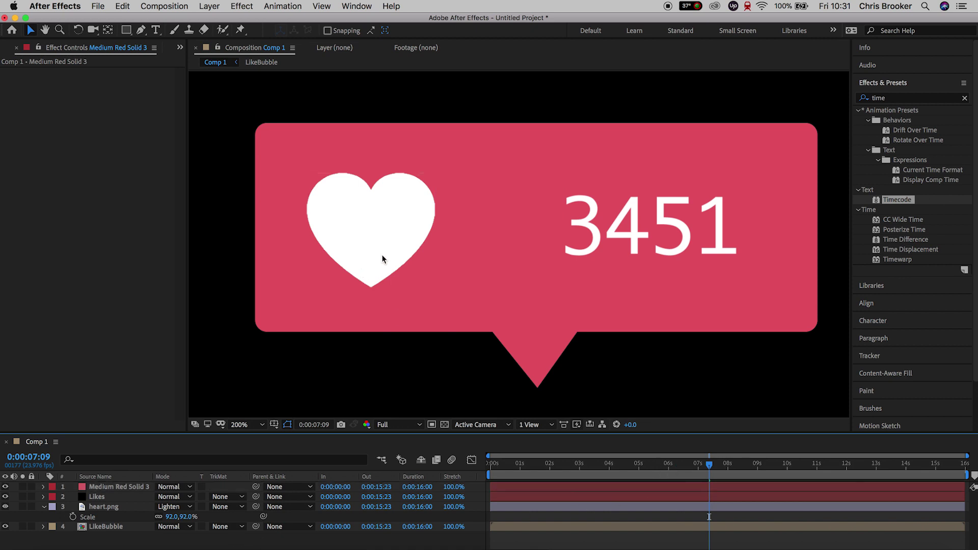
pyautogui.click(108, 495)
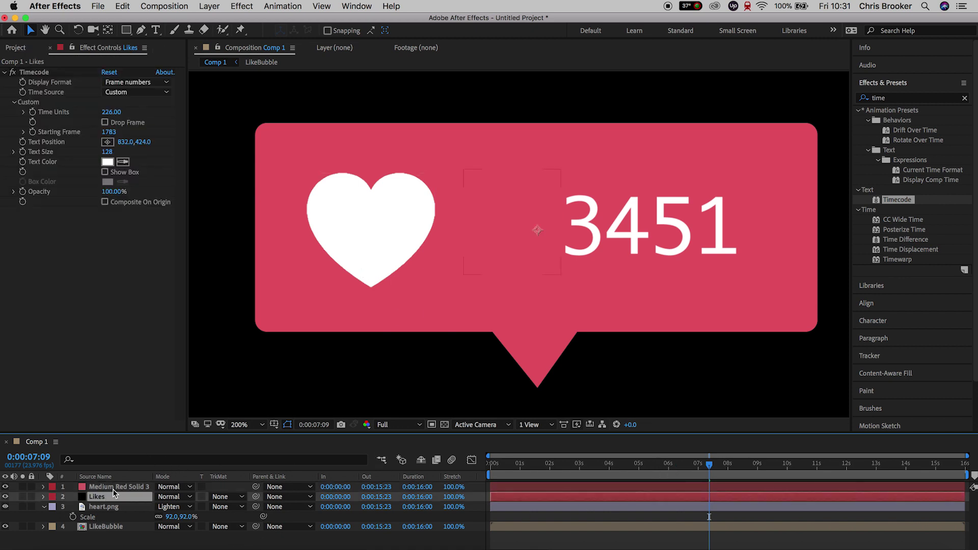
# Move the count and patch left, and move heart.png to the top and right
pyautogui.keyDown('shift'); pyautogui.click(114, 488); pyautogui.keyUp('shift')
pyautogui.moveTo(669, 225); pyautogui.dragTo(637, 225)
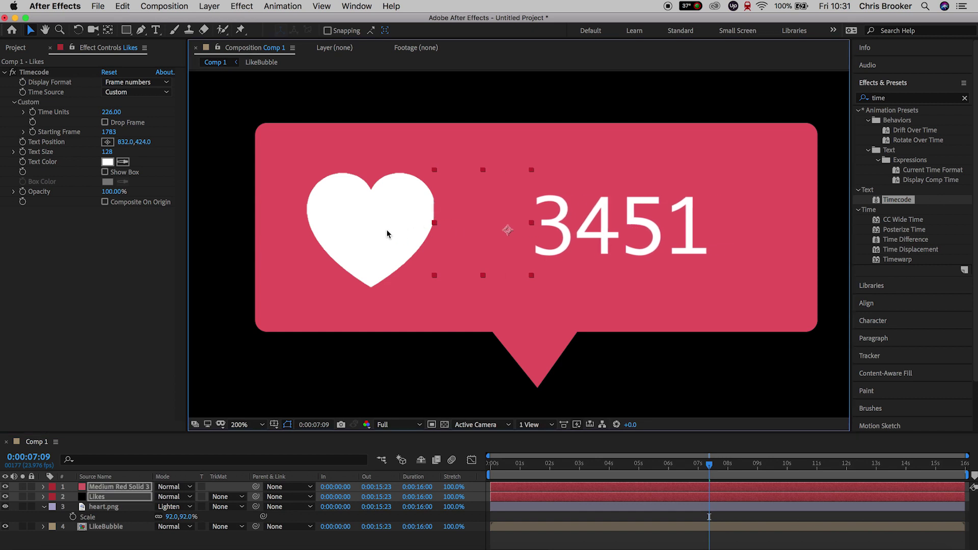
pyautogui.moveTo(104, 507); pyautogui.dragTo(151, 460)
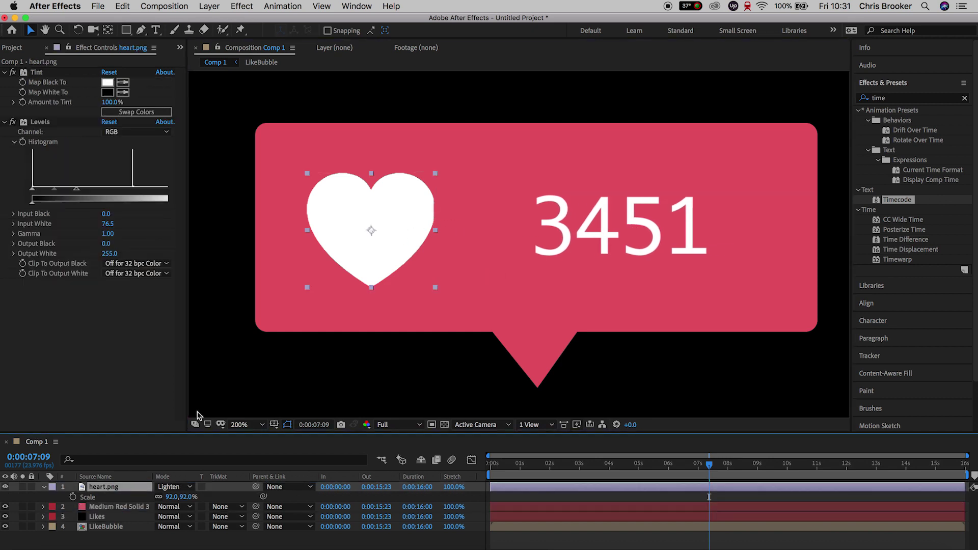
pyautogui.moveTo(370, 231); pyautogui.dragTo(418, 232)
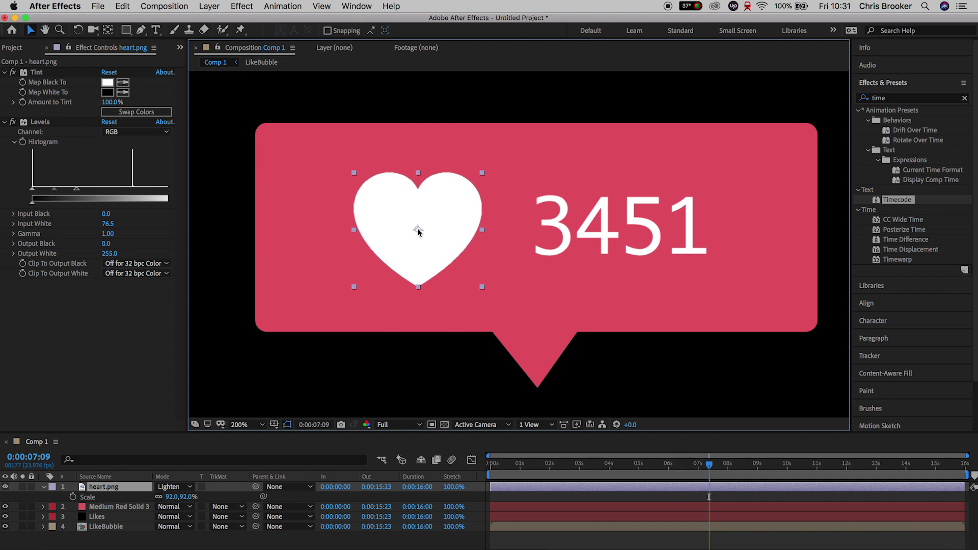
pyautogui.click(104, 507)
pyautogui.keyDown('shift'); pyautogui.click(104, 518); pyautogui.keyUp('shift')
pyautogui.moveTo(636, 240); pyautogui.dragTo(623, 240)
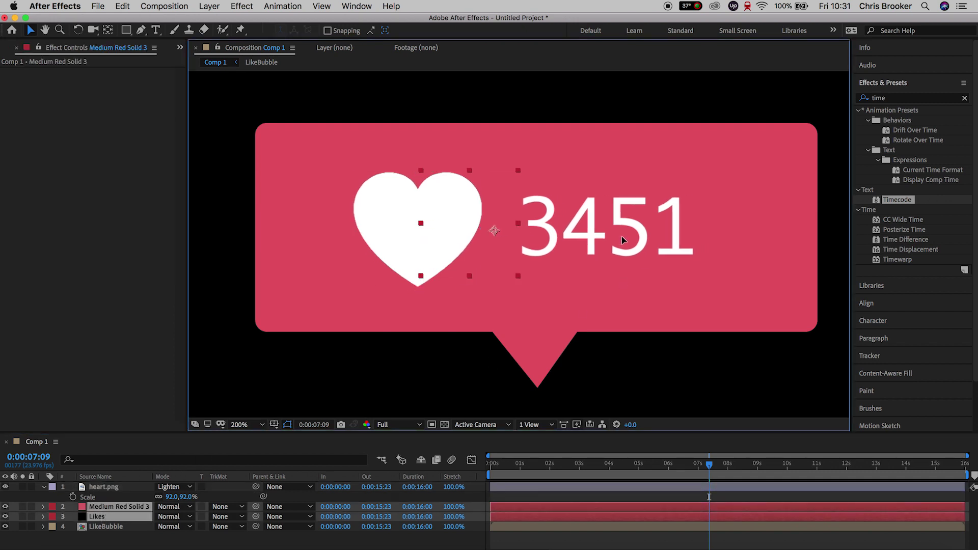
pyautogui.click(118, 490)
pyautogui.moveTo(439, 229); pyautogui.dragTo(446, 231)
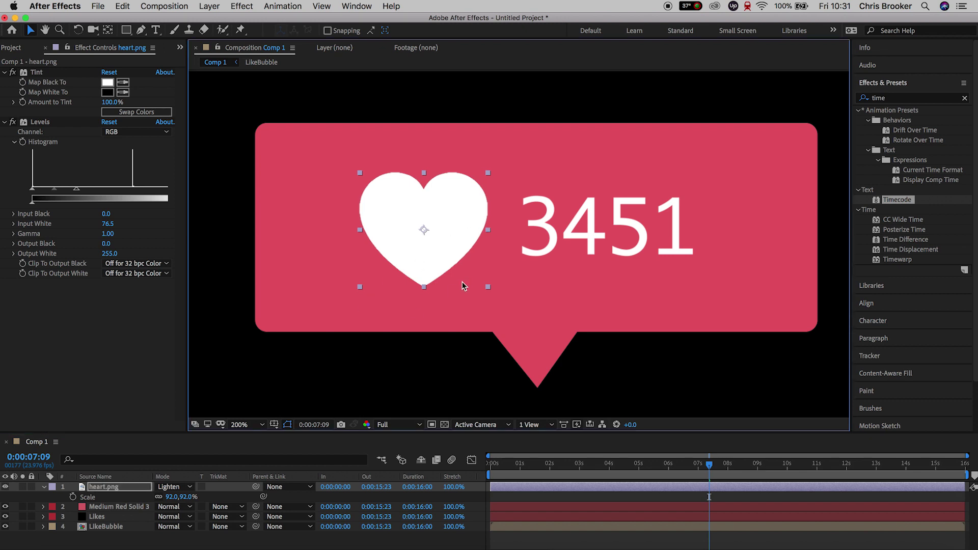
# Shift the heart, count and patch right together to centre them in the bubble
pyautogui.press(',')
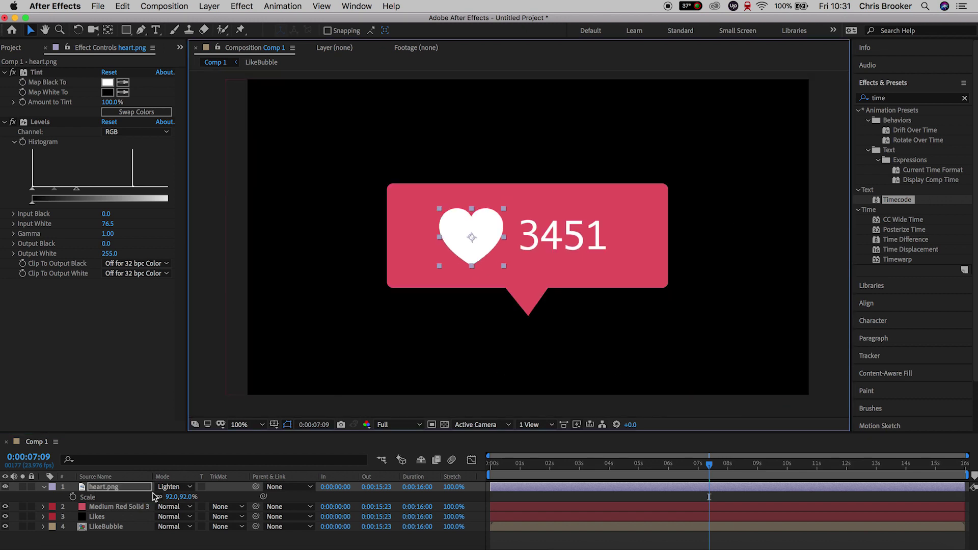
pyautogui.click(113, 517)
pyautogui.keyDown('shift'); pyautogui.click(115, 488); pyautogui.keyUp('shift')
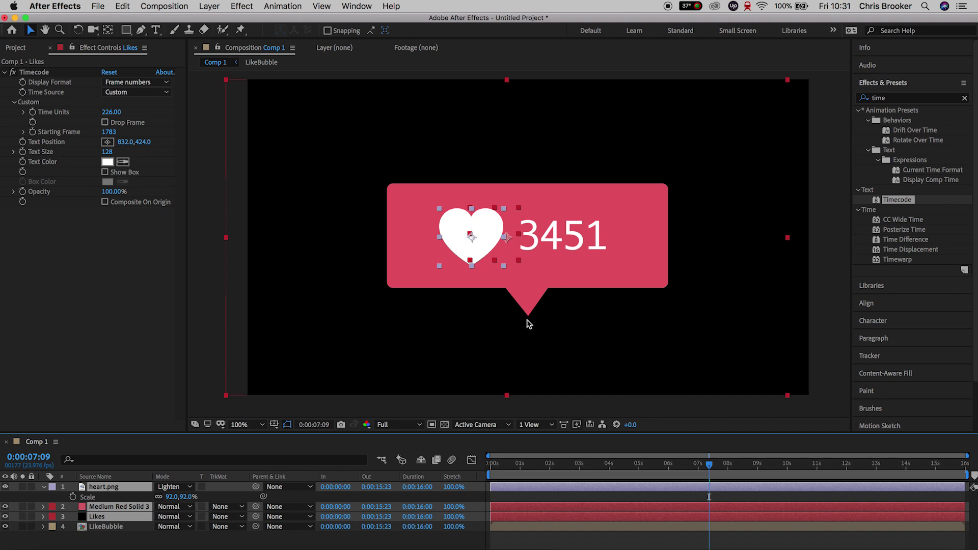
pyautogui.moveTo(576, 235); pyautogui.dragTo(579, 235)
pyautogui.click(145, 542)
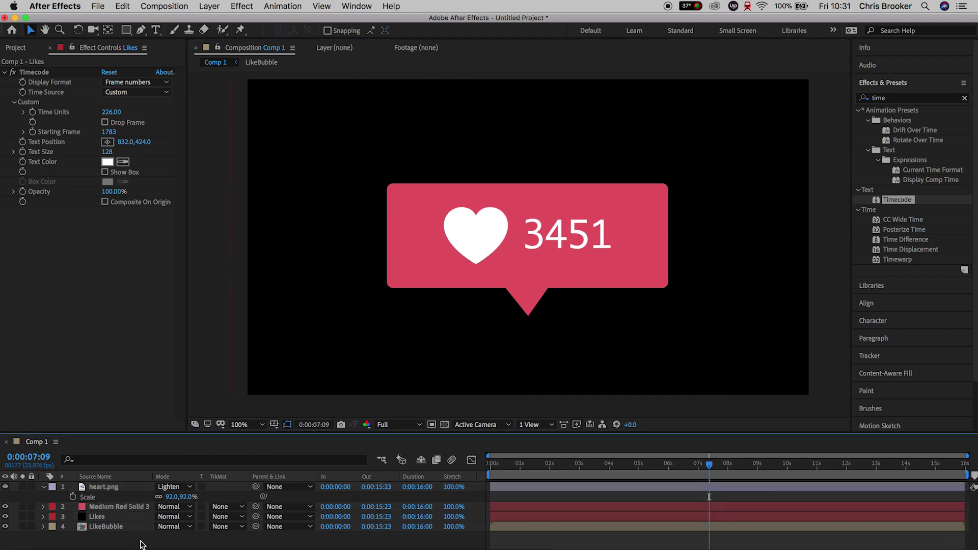
# Preview the counting animation and open the LikeBubble precomp at 0:00:01:10
pyautogui.press('space')
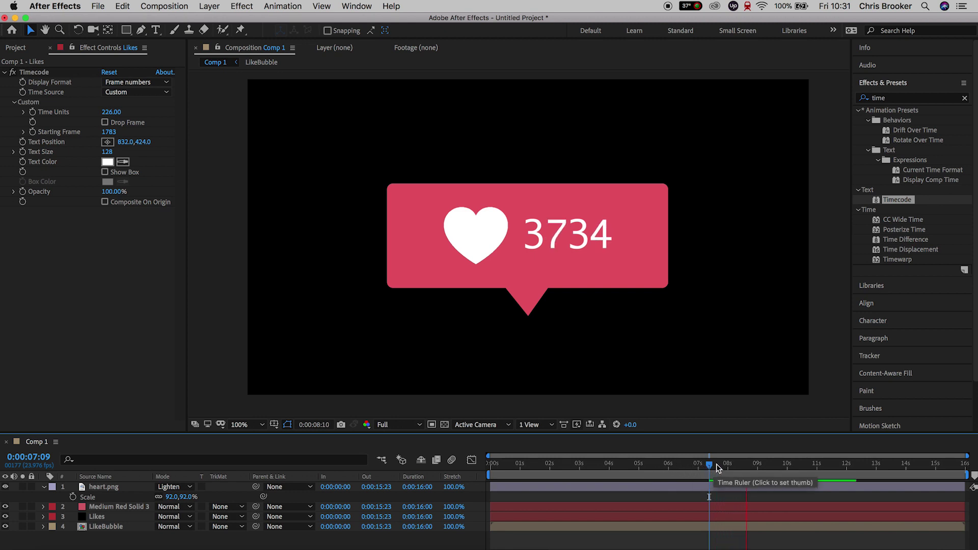
pyautogui.moveTo(645, 475); pyautogui.dragTo(532, 474)
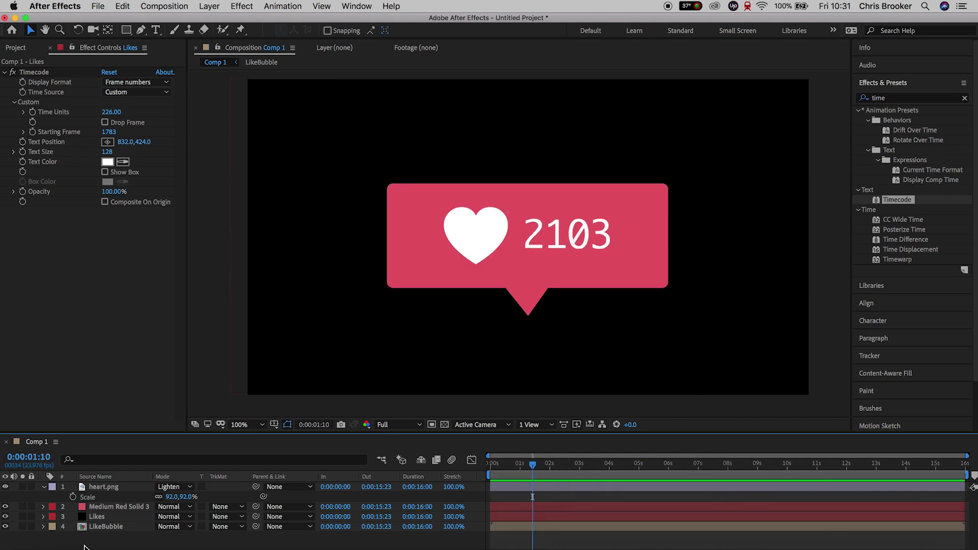
pyautogui.click(101, 527)
pyautogui.doubleClick(101, 527)
# Scale the bubble's rectangle solid, Medium Red Solid 1, to 81% horizontally
pyautogui.click(461, 237)
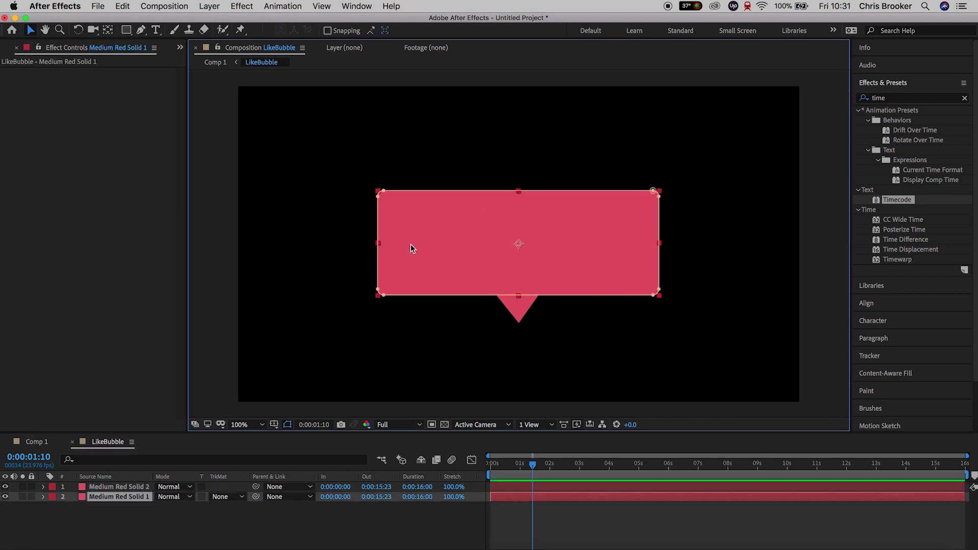
pyautogui.click(117, 488)
pyautogui.click(108, 497)
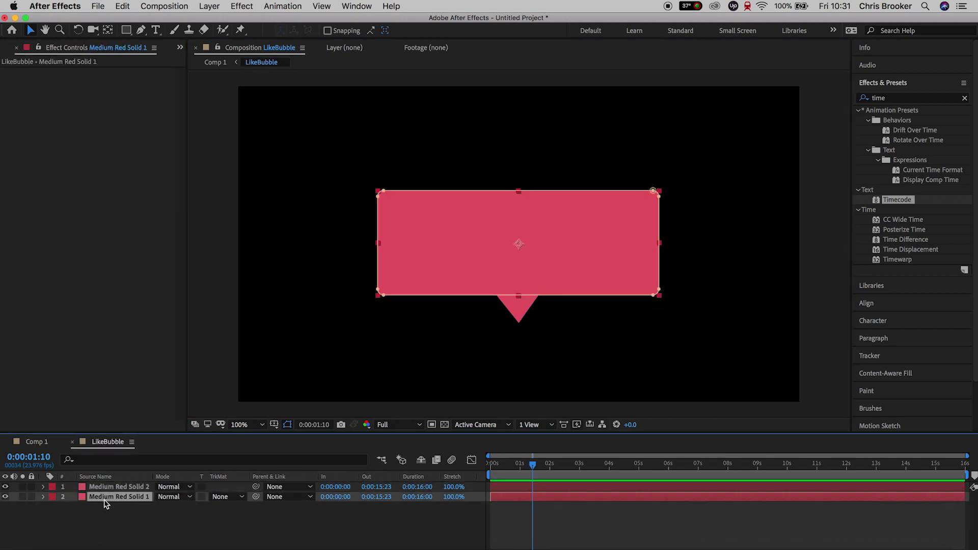
pyautogui.press('s')
pyautogui.moveTo(171, 507); pyautogui.dragTo(143, 508)
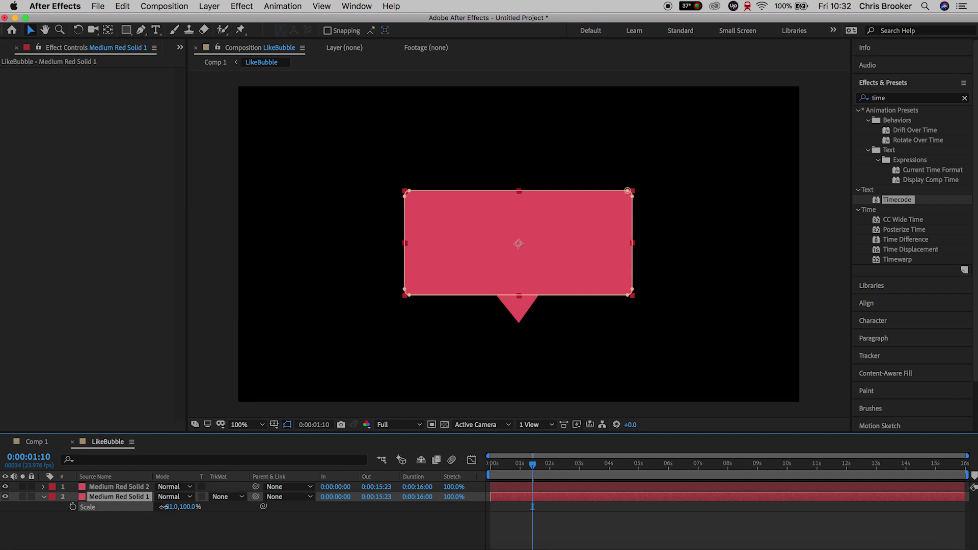
pyautogui.click(308, 539)
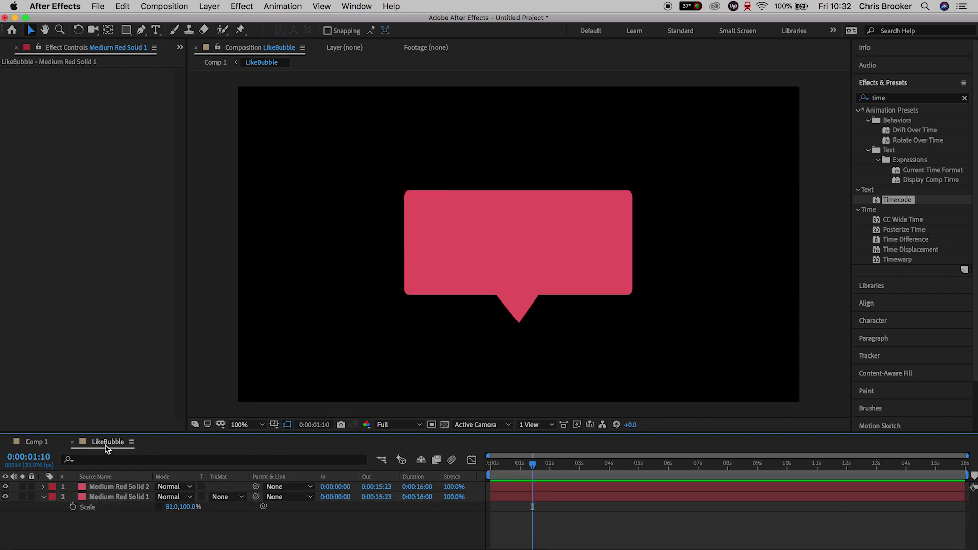
pyautogui.click(27, 446)
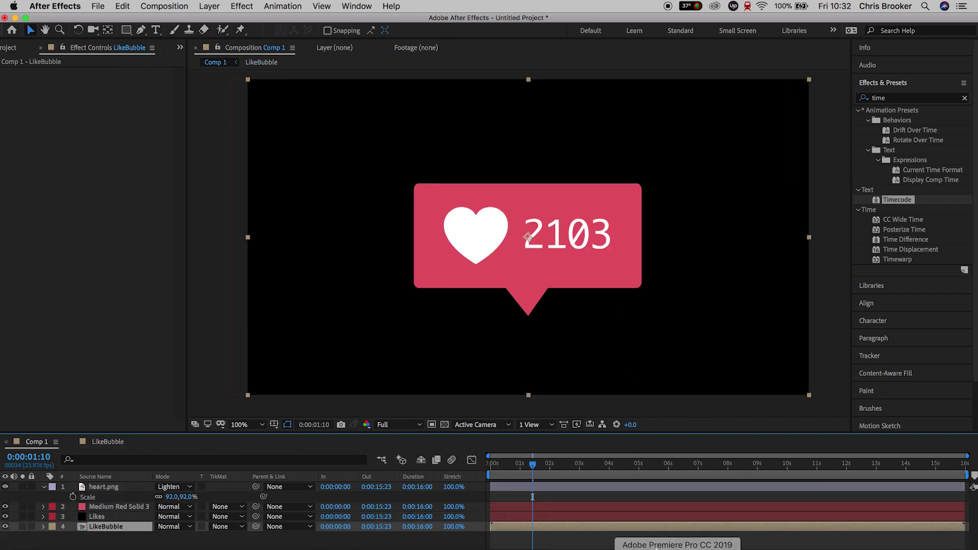
# Preview Comp 1 to check the narrower bubble, then return the playhead to 0:00:00:00
pyautogui.click(665, 539)
pyautogui.press('space')
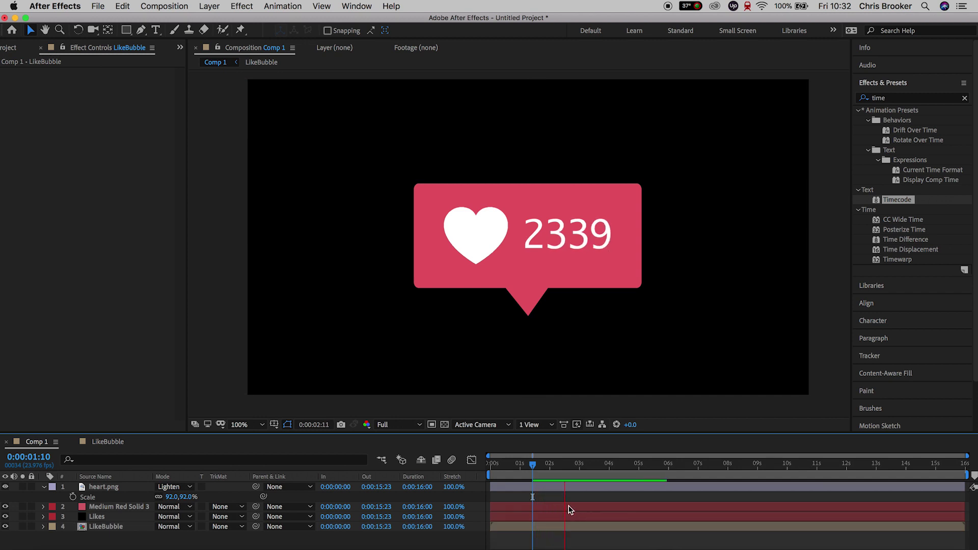
pyautogui.moveTo(554, 468); pyautogui.dragTo(491, 467)
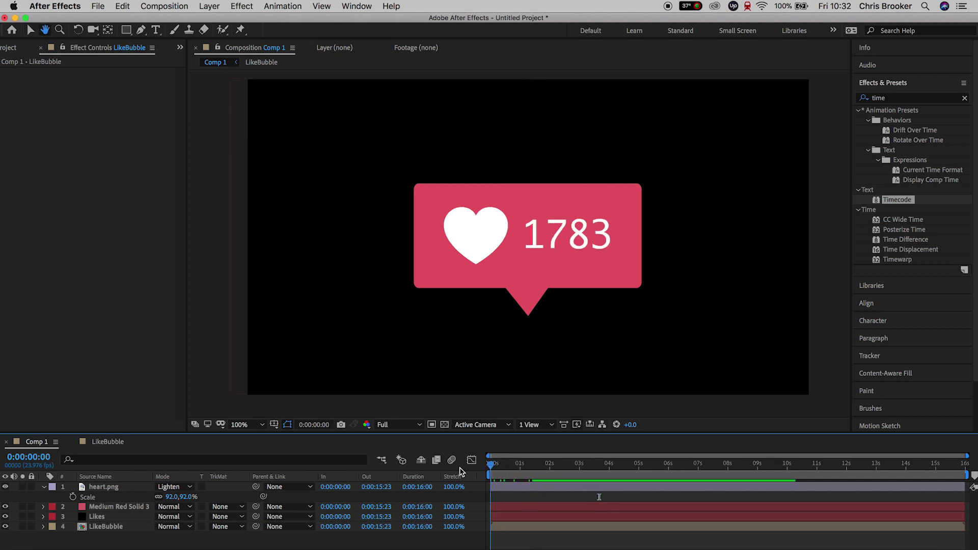
pyautogui.click(342, 498)
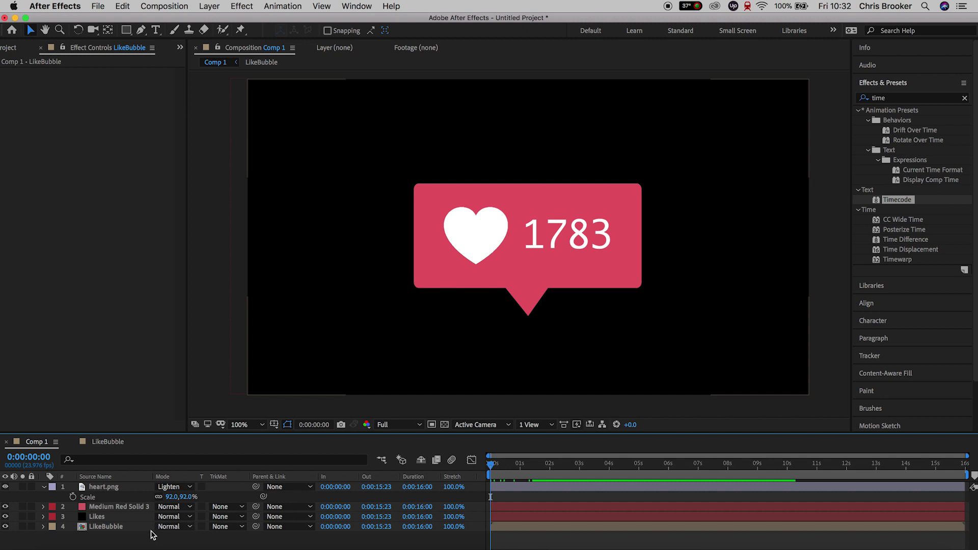
pyautogui.click(112, 526)
# Pre-compose all four layers into a precomp named 'LikeBubble with Text'
pyautogui.keyDown('shift'); pyautogui.click(96, 487); pyautogui.keyUp('shift')
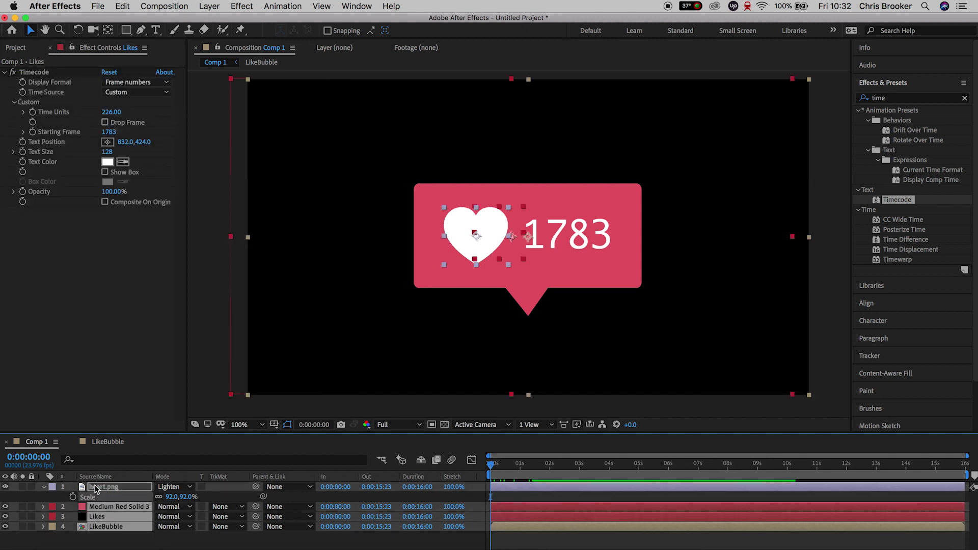
pyautogui.rightClick(95, 489)
pyautogui.click(139, 510)
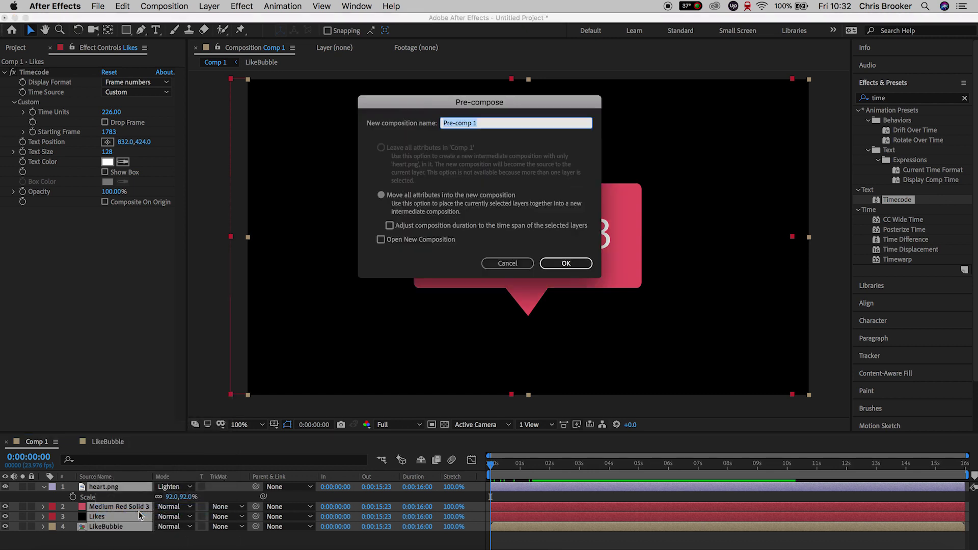
pyautogui.write('LikeBubble with Text')
pyautogui.press('Return')
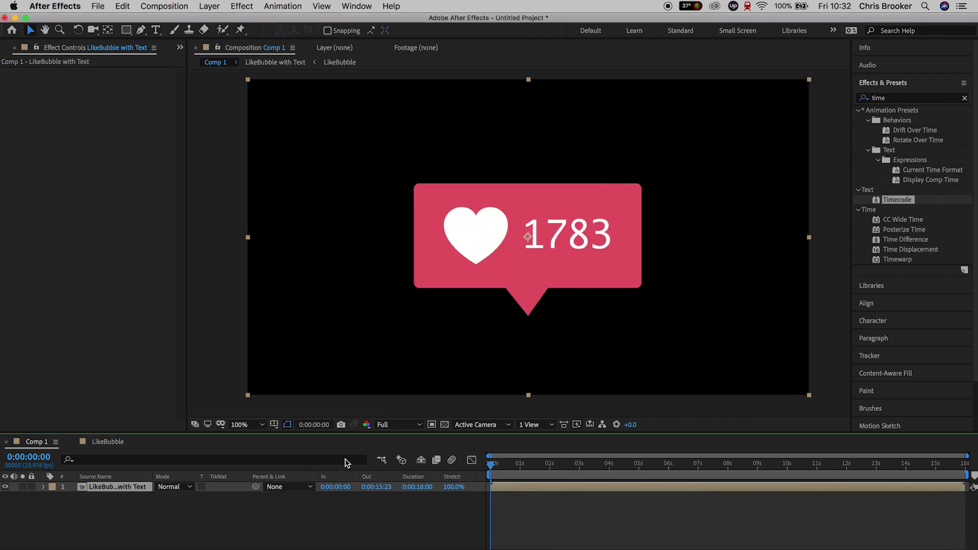
# Move the precomp's anchor point to the bubble's tail tip at 960, 845
pyautogui.click(44, 488)
pyautogui.click(54, 498)
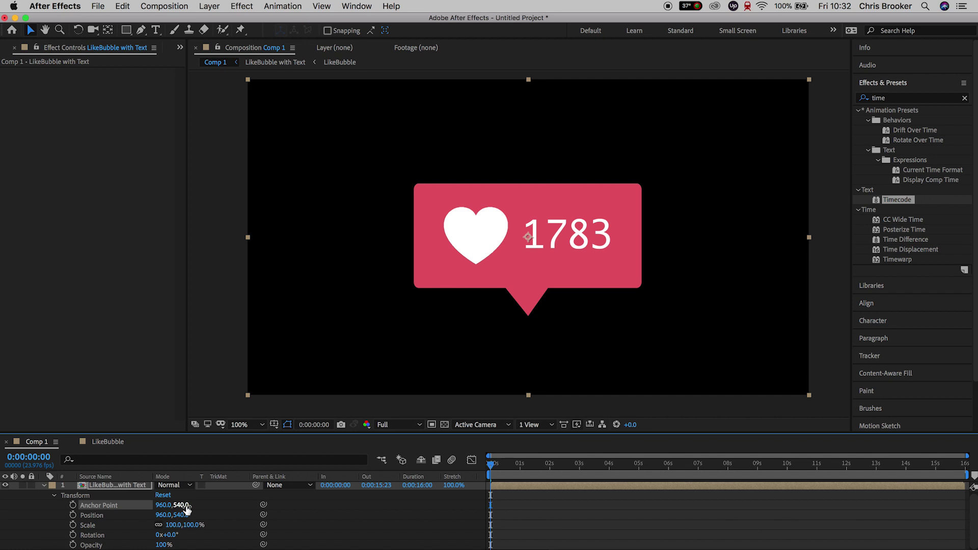
pyautogui.moveTo(184, 510); pyautogui.dragTo(373, 498)
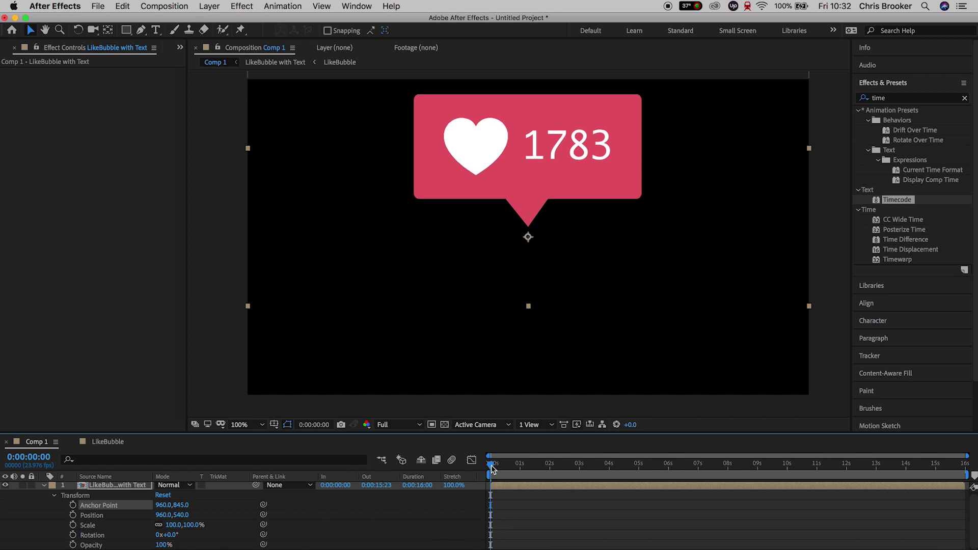
# Lower the bubble to position 960, 838 and add a Scale keyframe
pyautogui.press('=')
pyautogui.press('=')
pyautogui.press('space')
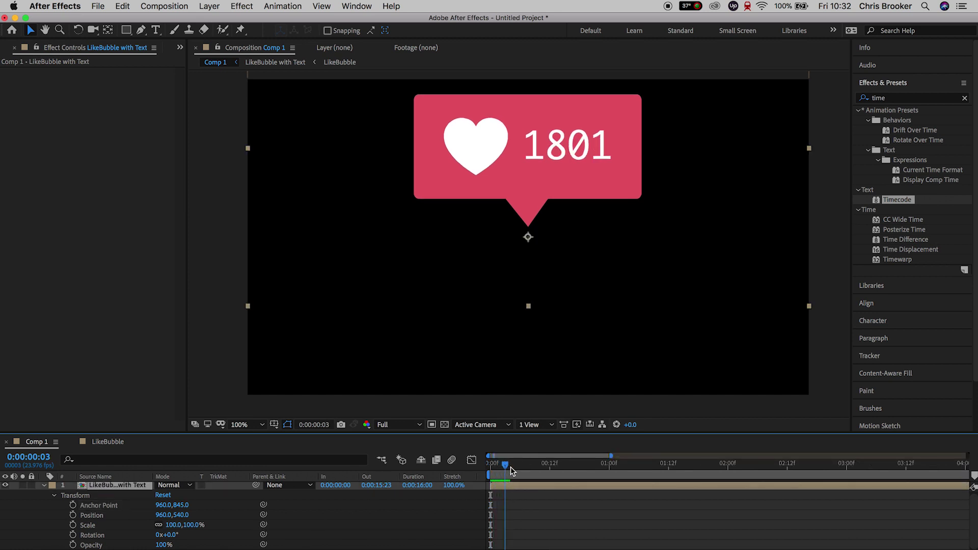
pyautogui.click(181, 516)
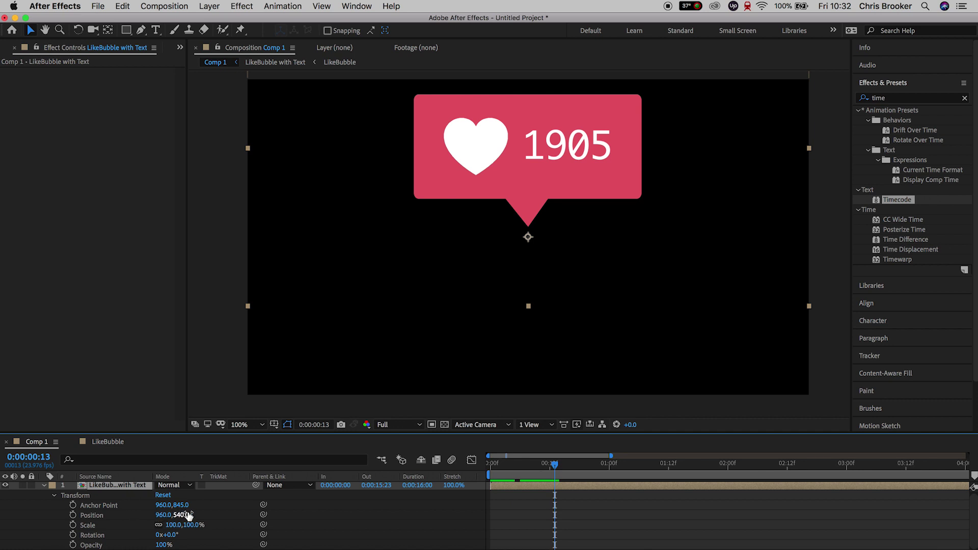
pyautogui.write('752')
pyautogui.press('Return')
pyautogui.moveTo(181, 515); pyautogui.dragTo(233, 513)
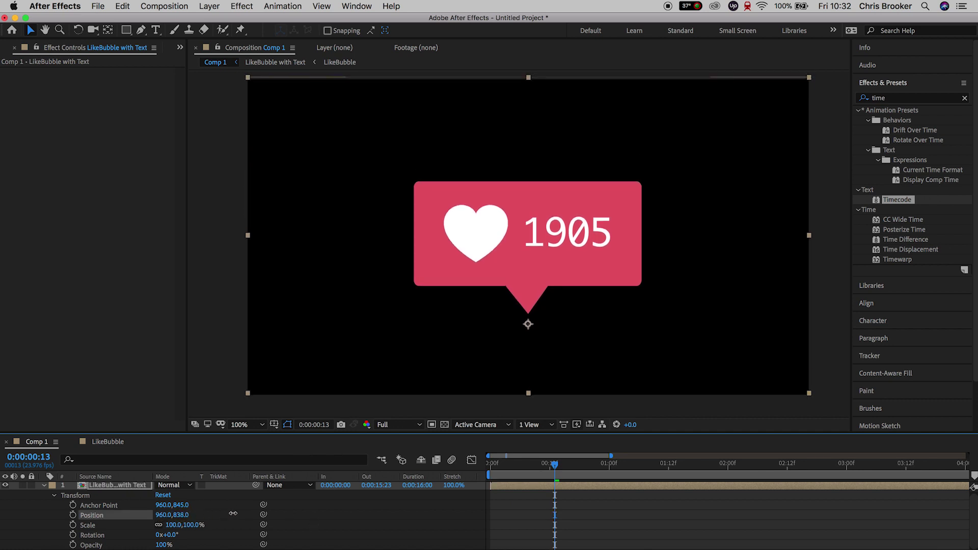
pyautogui.click(73, 525)
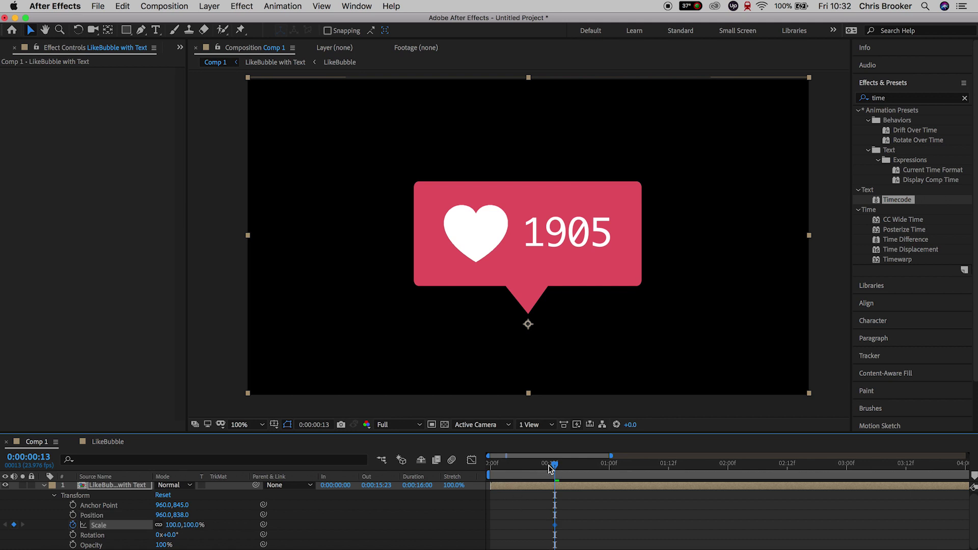
# Set the bubble's Scale to 0% at frame 0 and move the 100% keyframe earlier
pyautogui.moveTo(550, 468); pyautogui.dragTo(491, 466)
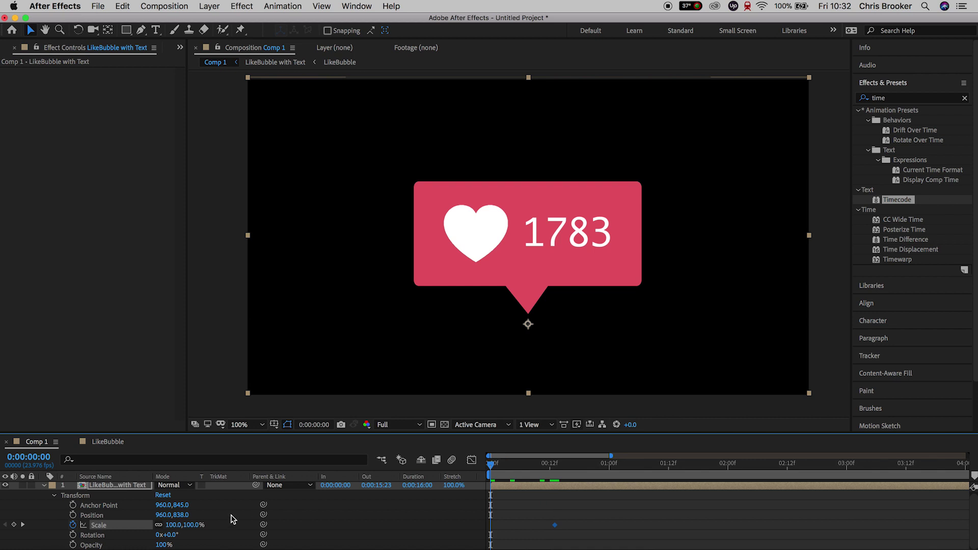
pyautogui.press('Return')
pyautogui.press('space')
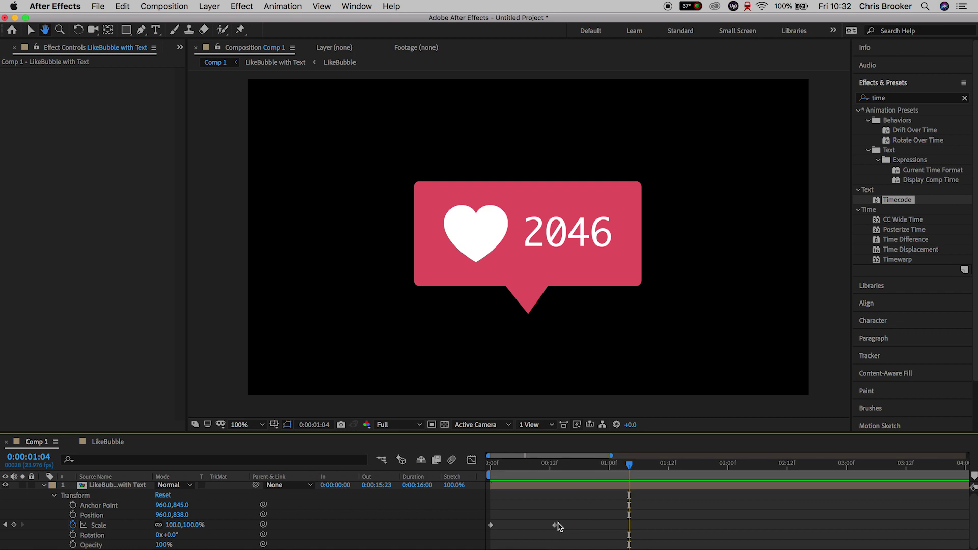
pyautogui.moveTo(557, 525); pyautogui.dragTo(525, 525)
pyautogui.press('space')
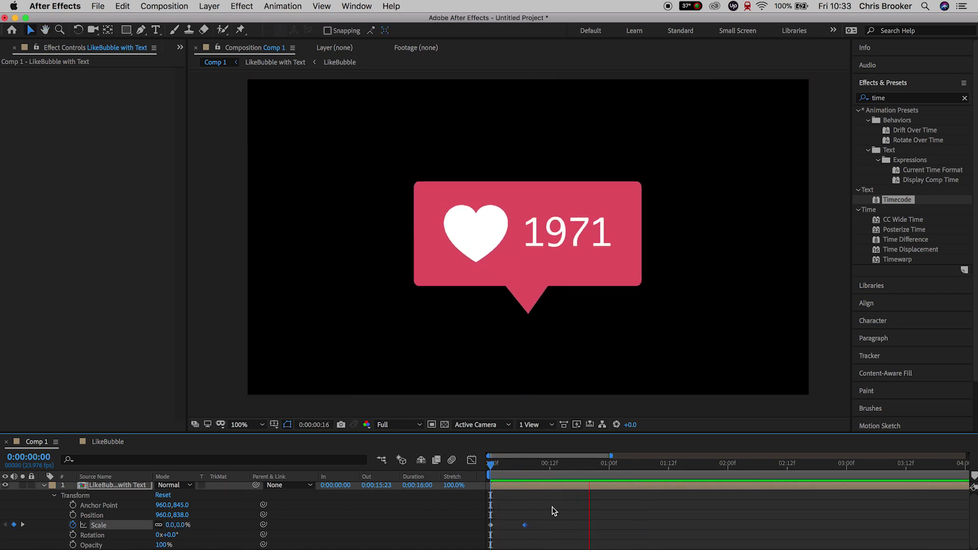
pyautogui.press('space')
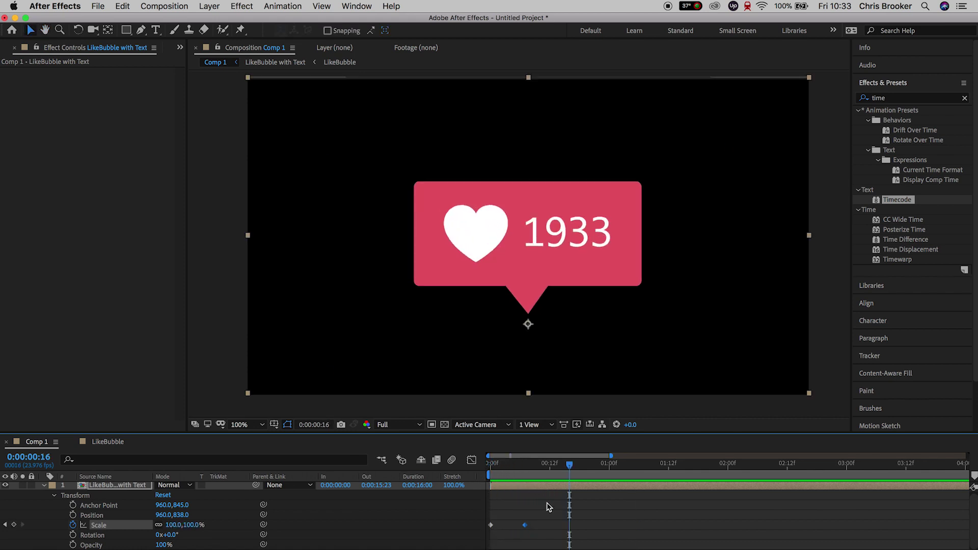
# Add a 100% Scale keyframe at frame 16, make the middle one an overshoot, and retime the last
pyautogui.click(14, 525)
pyautogui.click(526, 466)
pyautogui.click(176, 525)
pyautogui.press('Return')
pyautogui.press('Home')
pyautogui.press('space')
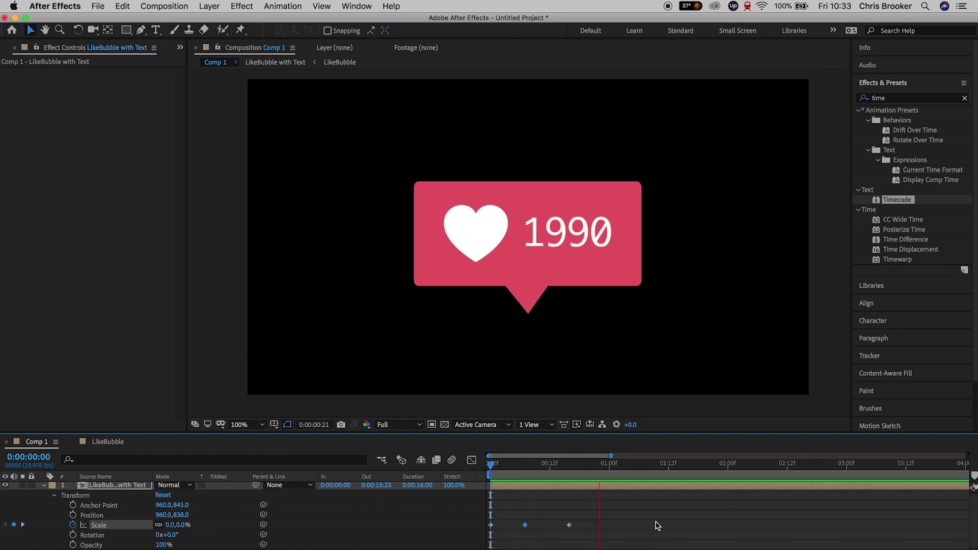
pyautogui.moveTo(569, 525); pyautogui.dragTo(545, 525)
pyautogui.press('Home')
pyautogui.press('space')
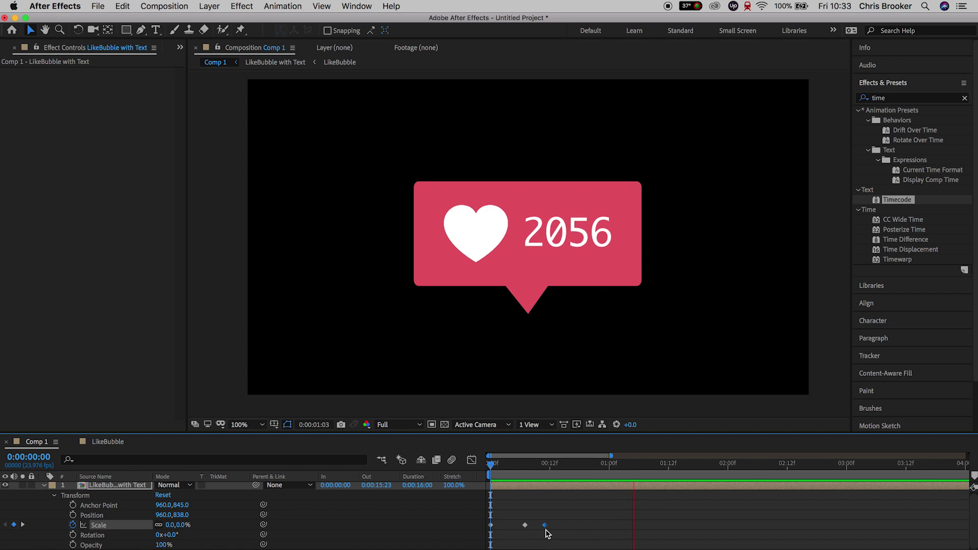
pyautogui.press('space')
pyautogui.moveTo(546, 526); pyautogui.dragTo(485, 531)
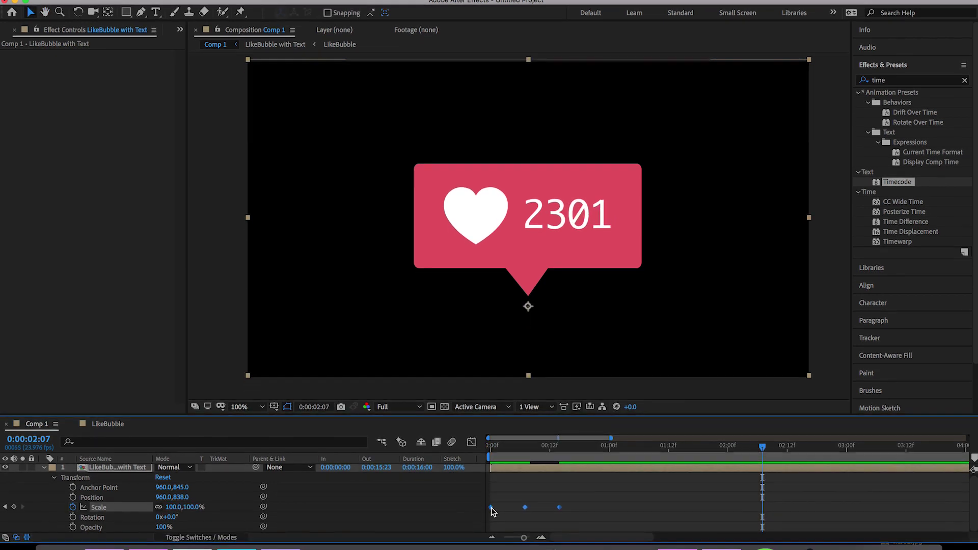
# Apply Easy Ease In to the three Scale keyframes and check the pop at frames 6–7
pyautogui.rightClick(491, 509)
pyautogui.moveTo(565, 530)
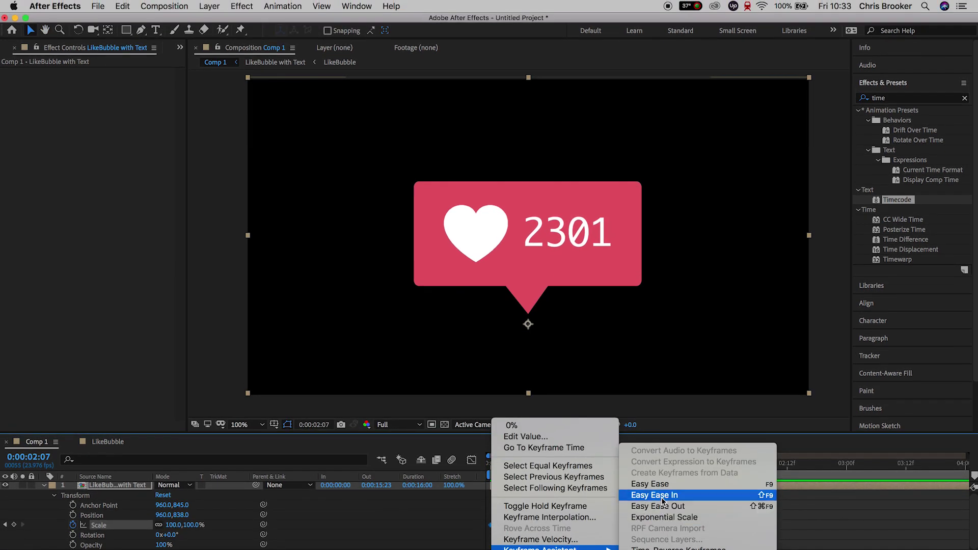
pyautogui.click(662, 501)
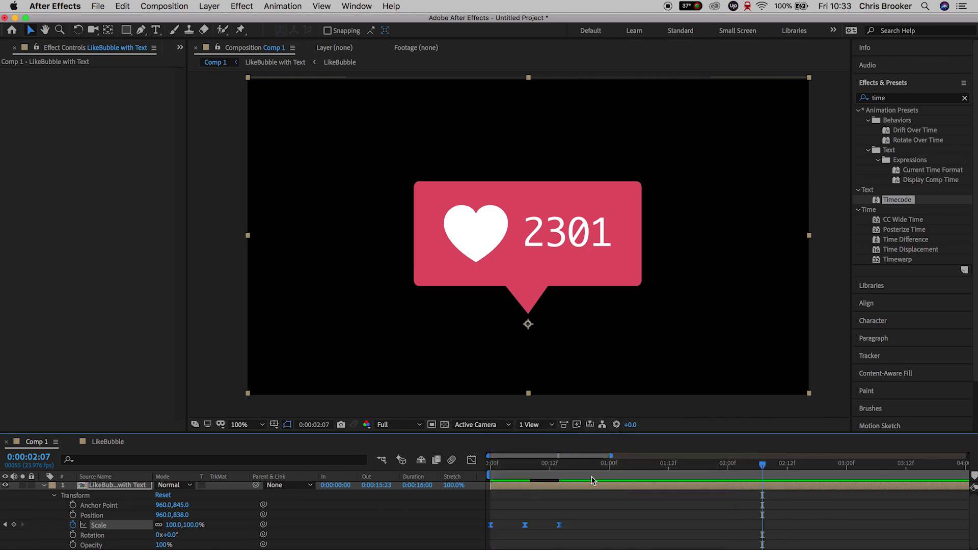
pyautogui.press('Home')
pyautogui.press('space')
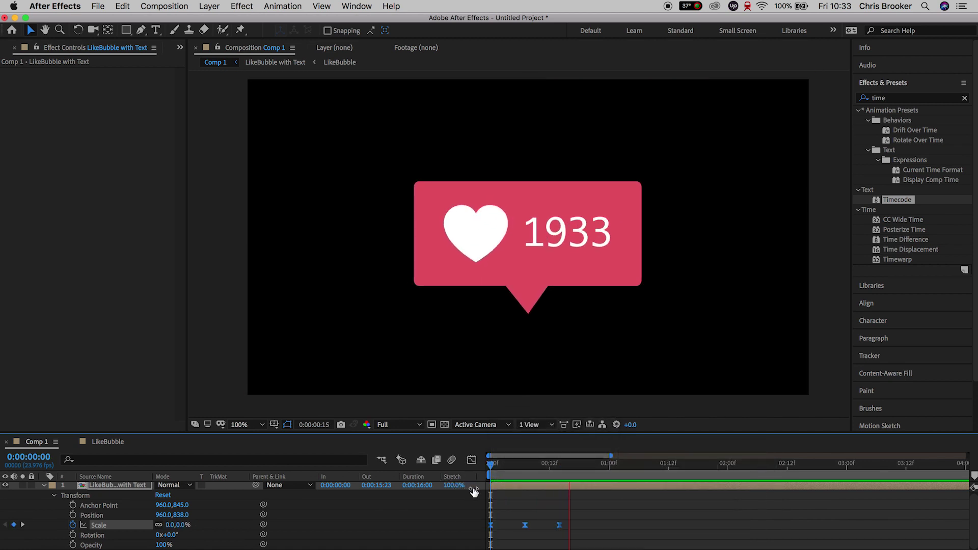
pyautogui.moveTo(519, 475); pyautogui.dragTo(526, 473)
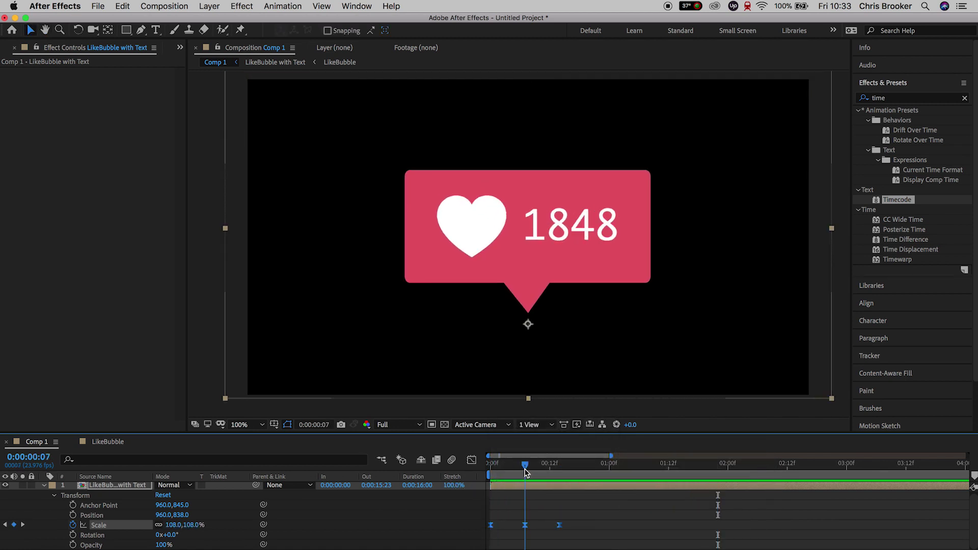
pyautogui.click(519, 468)
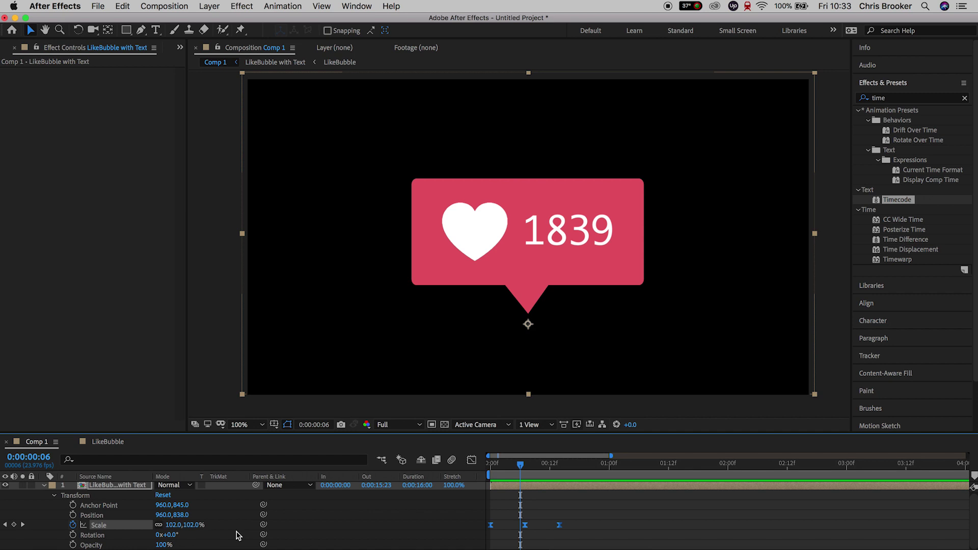
# Keyframe Opacity at full at frame 6 and 0% at frame 0, then preview
pyautogui.click(74, 546)
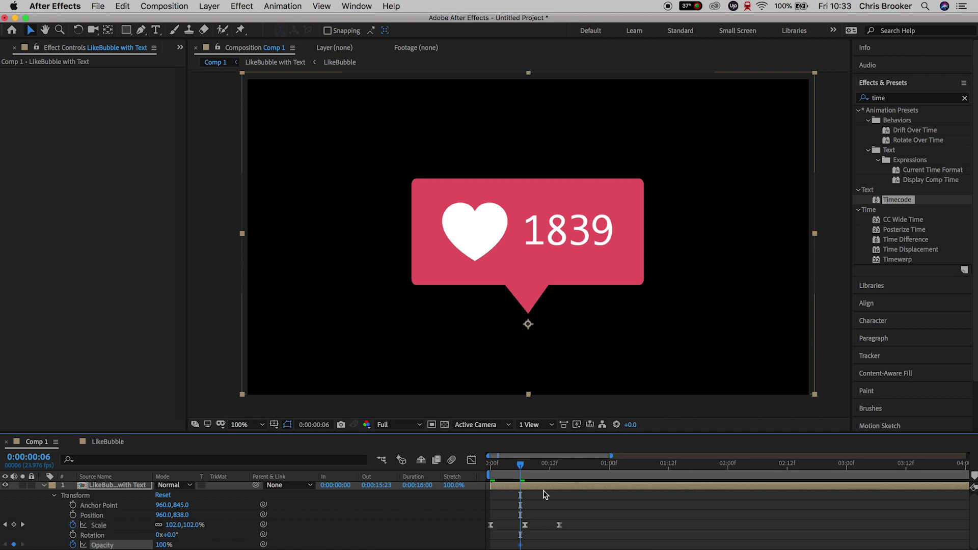
pyautogui.press('Home')
pyautogui.moveTo(164, 545); pyautogui.dragTo(2, 544)
pyautogui.press('space')
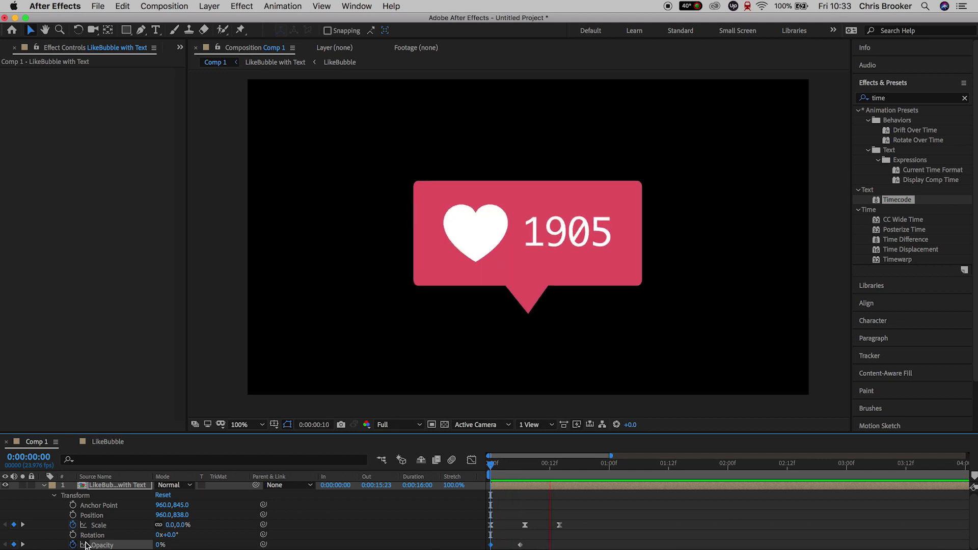
pyautogui.press(';')
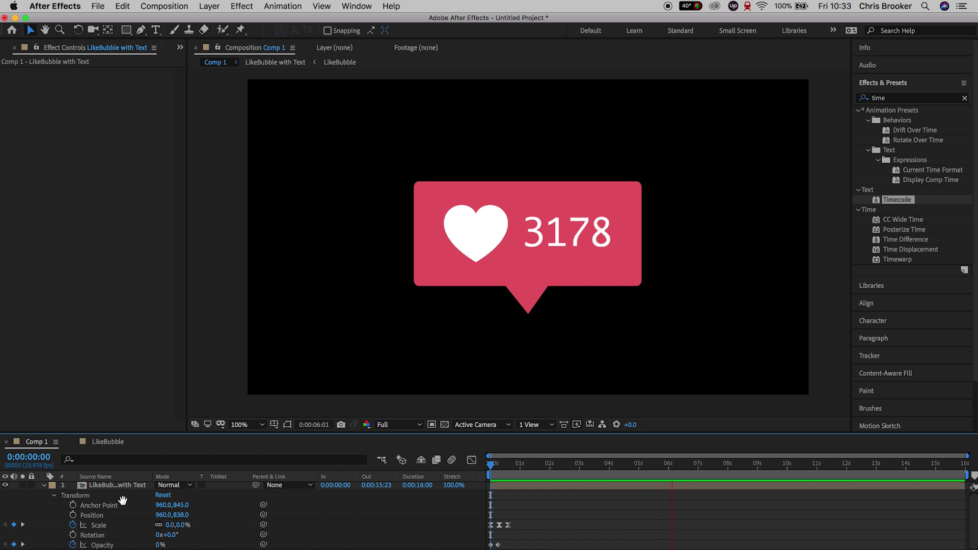
# Add a full-size Scale keyframe at 6:07 and shrink the bubble to 0% at 6:14
pyautogui.press('space')
pyautogui.click(13, 525)
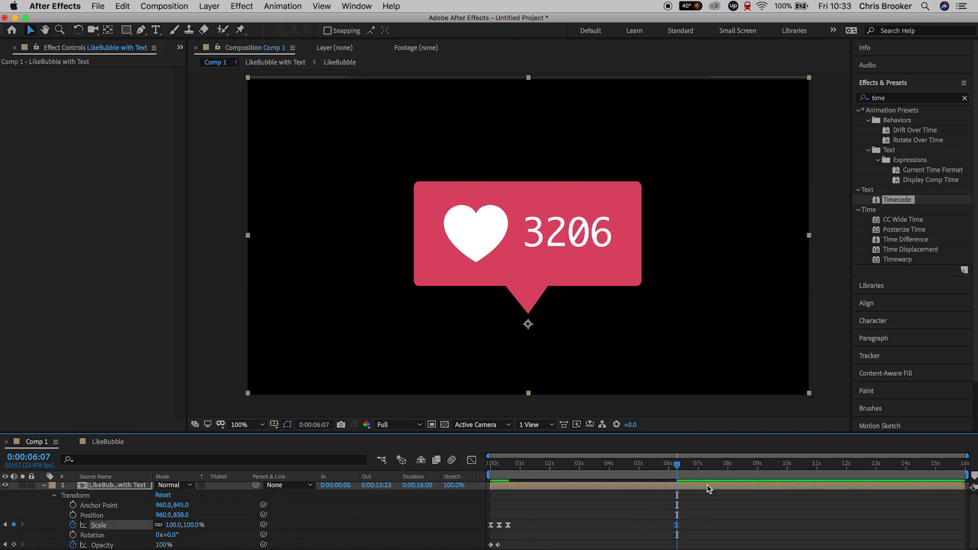
pyautogui.moveTo(677, 466); pyautogui.dragTo(686, 465)
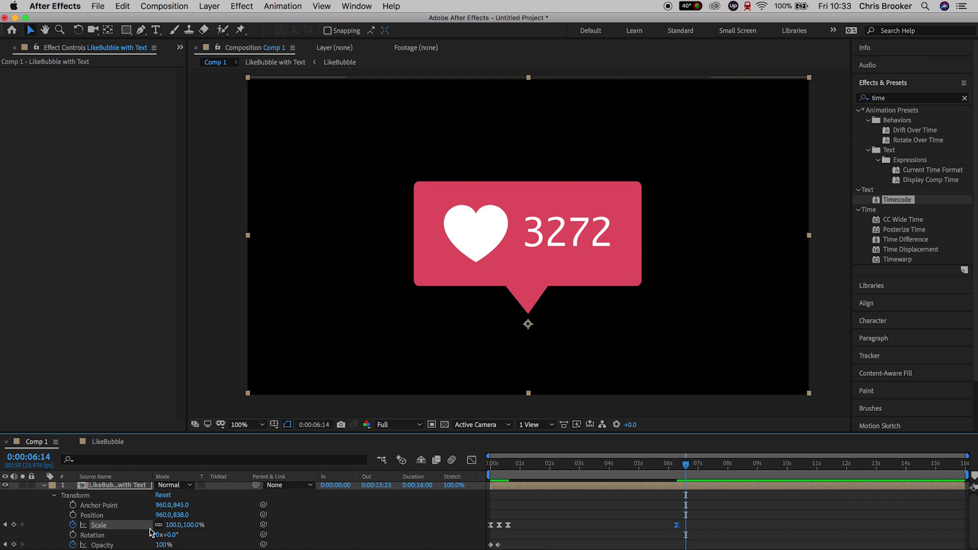
pyautogui.press('Return')
# Add a full Opacity keyframe at 6:07 and fade the bubble to 0% at 6:12
pyautogui.press('j')
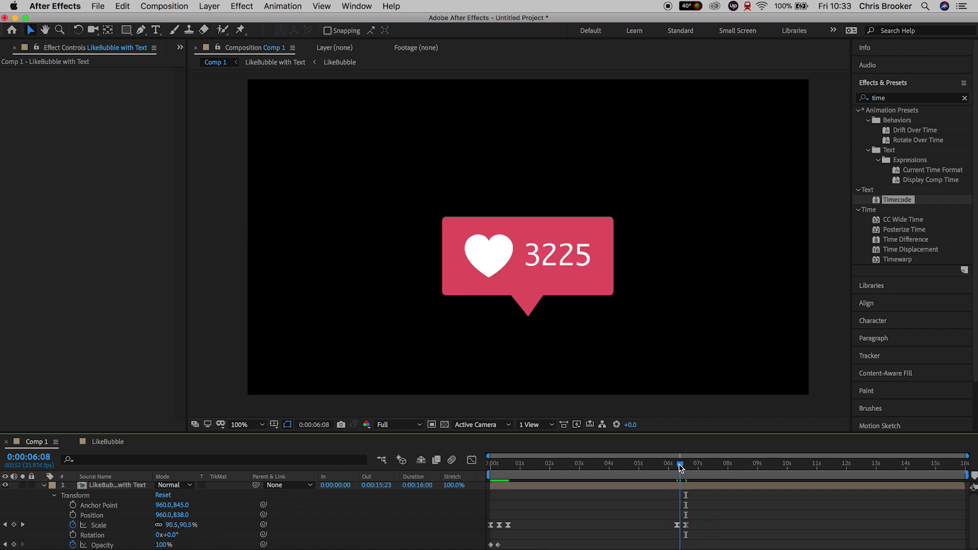
pyautogui.click(15, 545)
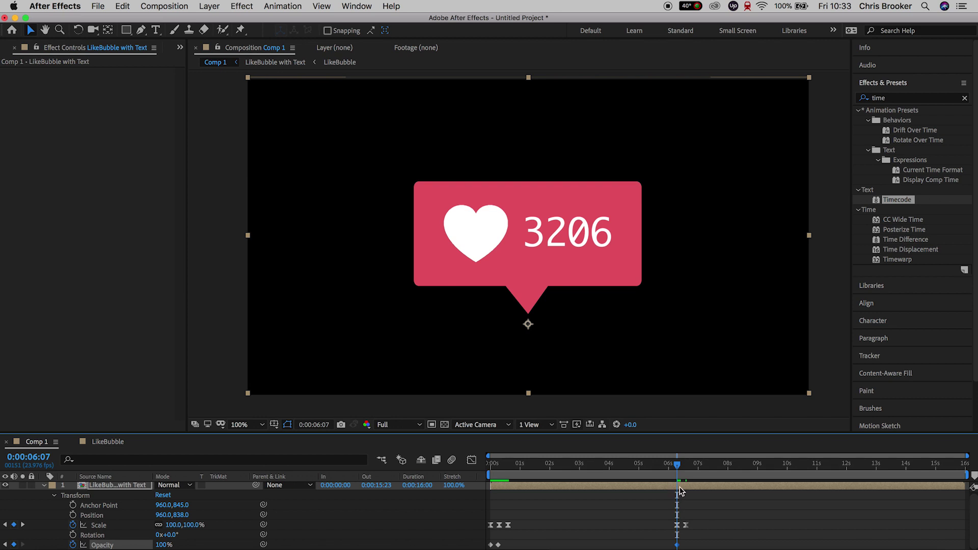
pyautogui.moveTo(679, 475); pyautogui.dragTo(684, 471)
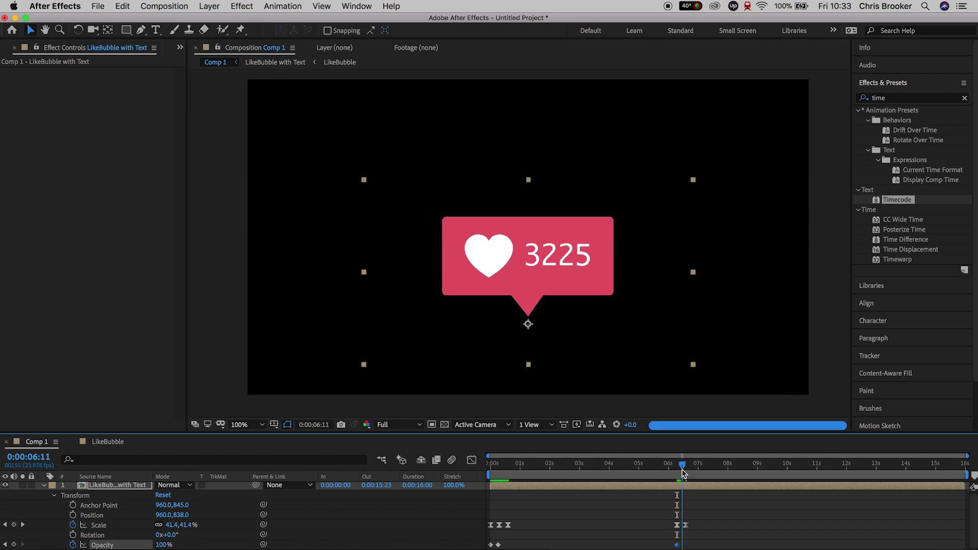
pyautogui.press('Return')
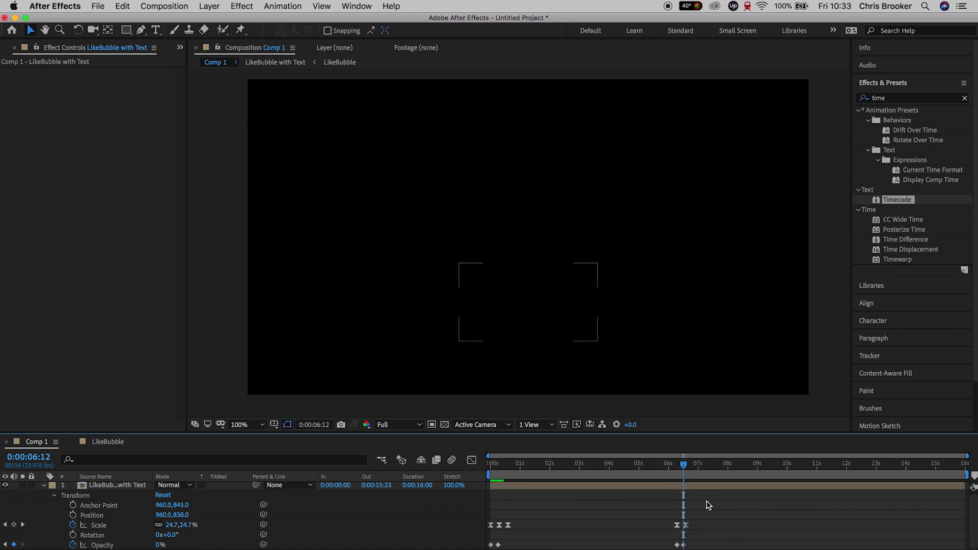
pyautogui.moveTo(684, 466); pyautogui.dragTo(673, 467)
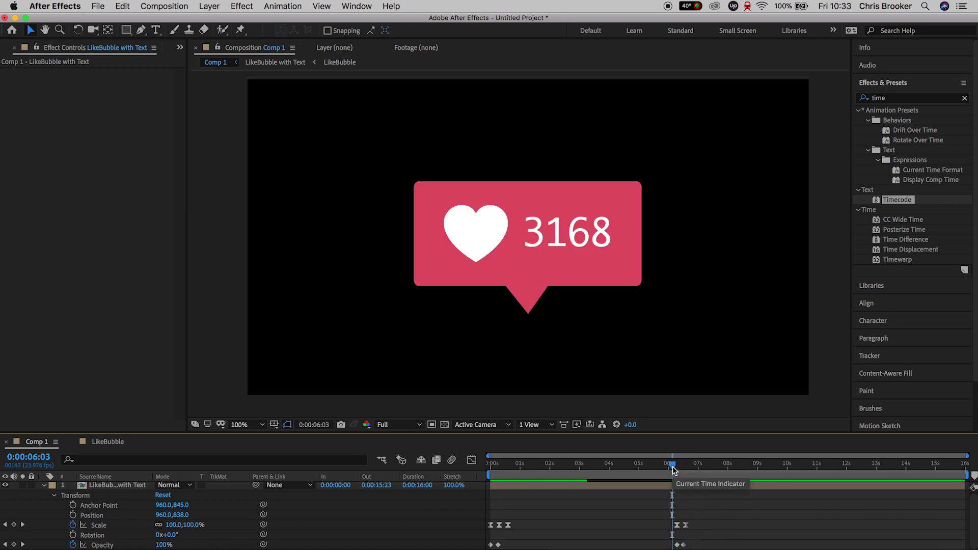
# Preview the whole animation from the start to review the pop-out
pyautogui.press('=')
pyautogui.click(673, 483)
pyautogui.press('space')
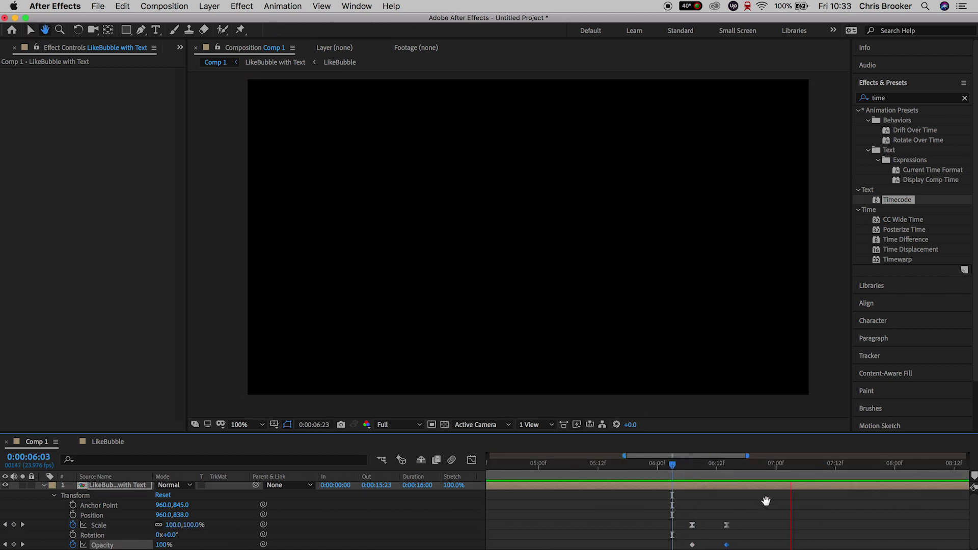
pyautogui.press(';')
pyautogui.press('Home')
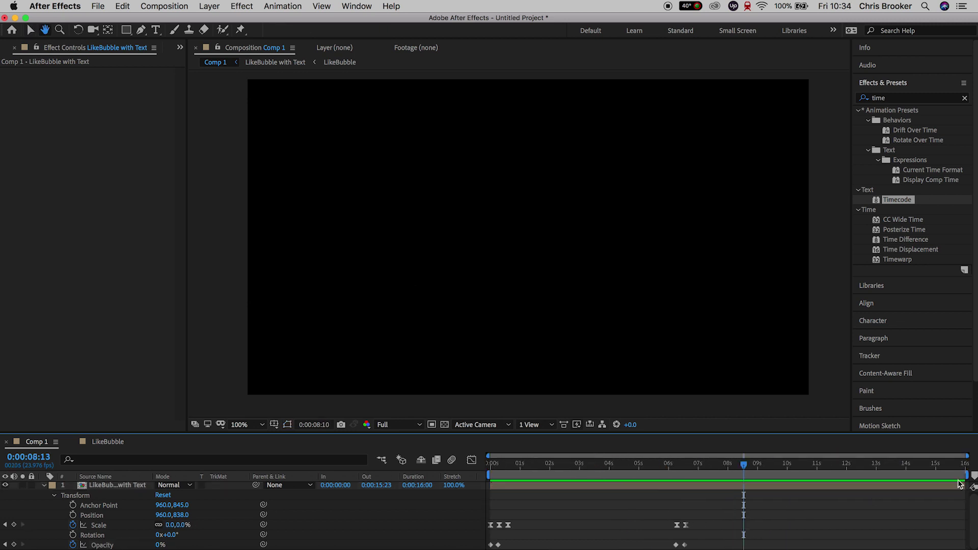
pyautogui.press('space')
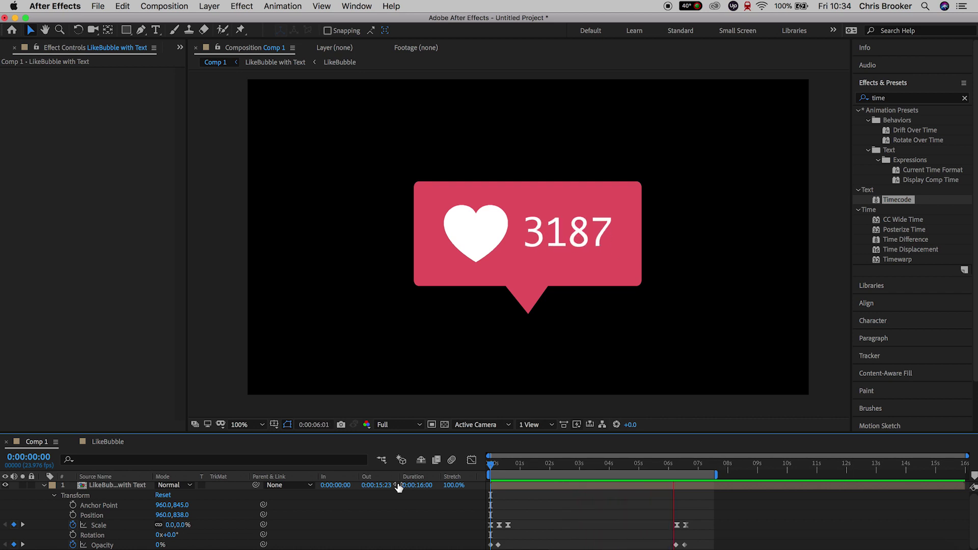
# Enable motion blur on the LikeBubble with Text layer and preview the pop-in from the start
pyautogui.moveTo(663, 476); pyautogui.dragTo(496, 474)
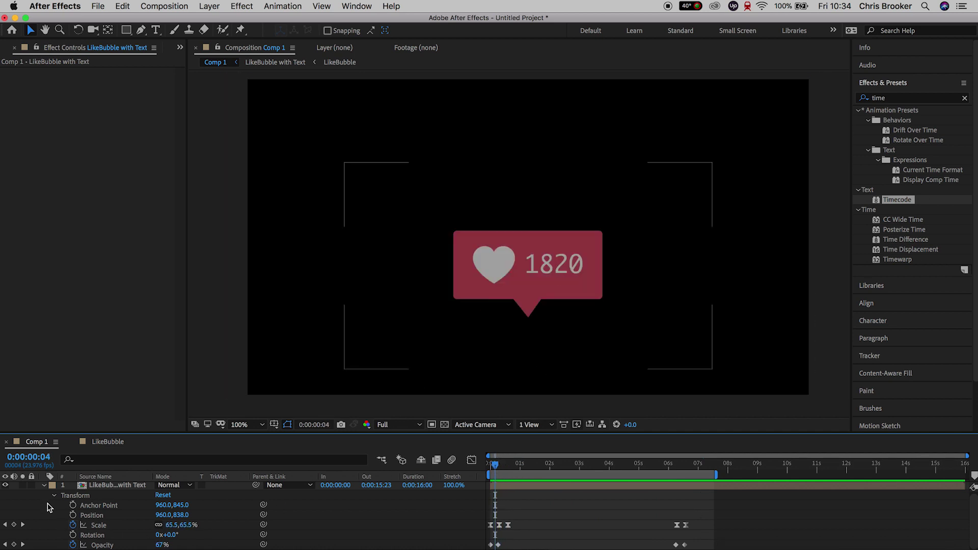
pyautogui.click(43, 487)
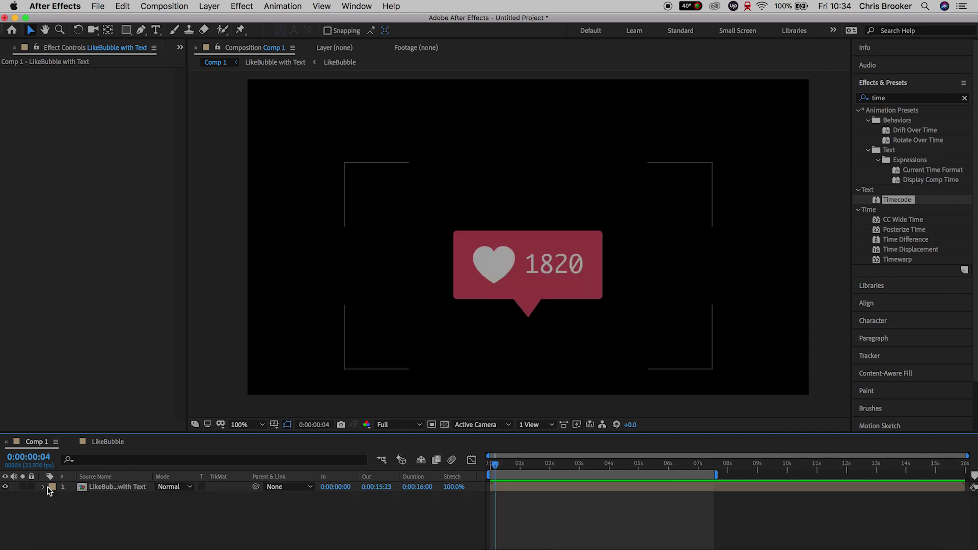
pyautogui.click(188, 547)
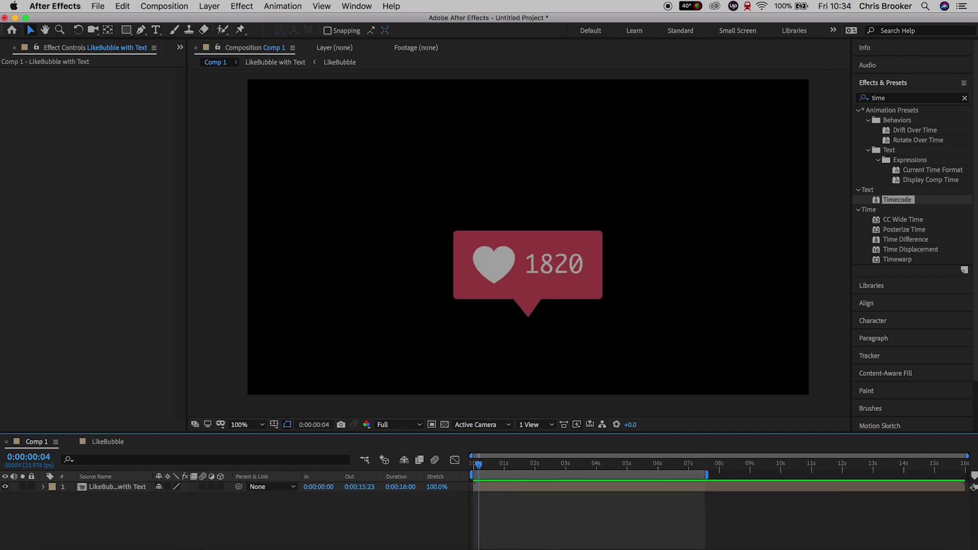
pyautogui.click(203, 486)
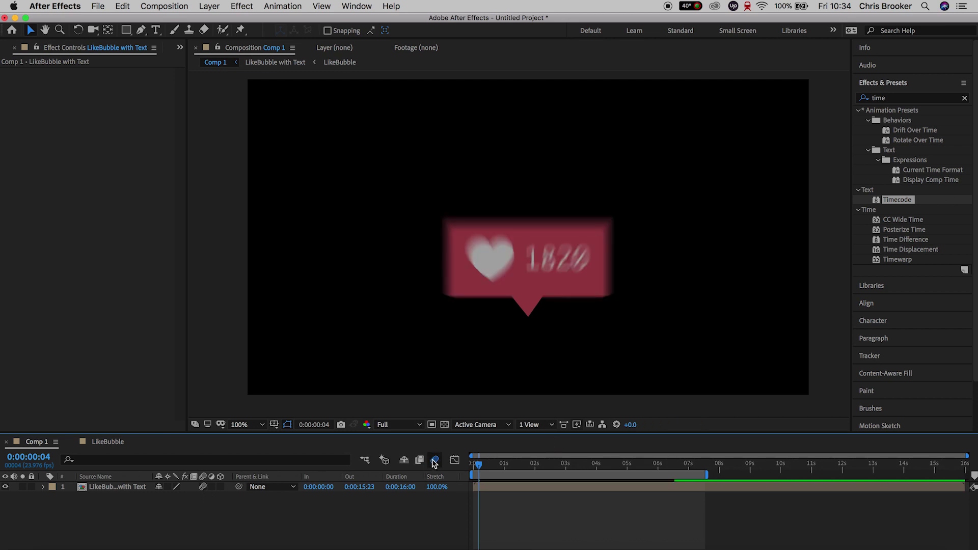
pyautogui.moveTo(478, 467); pyautogui.dragTo(420, 474)
pyautogui.press('space')
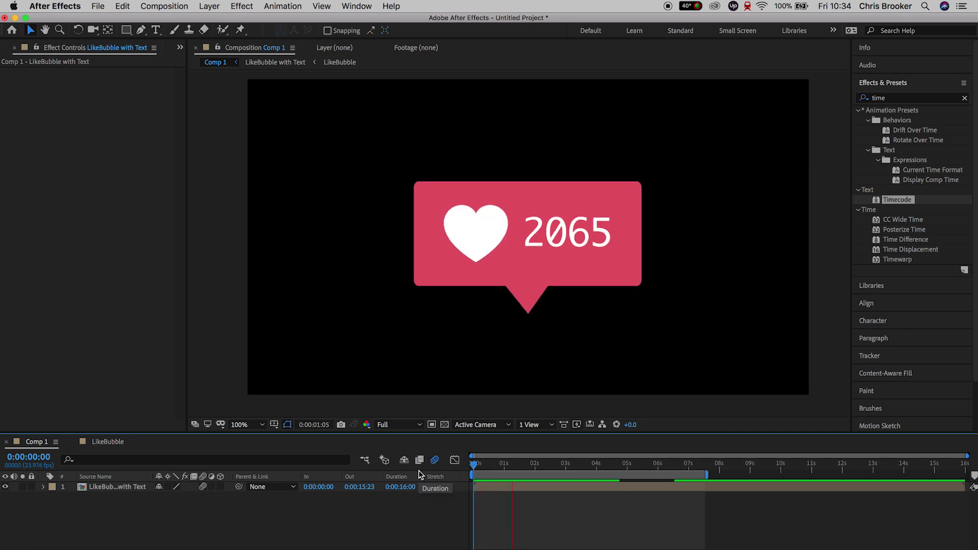